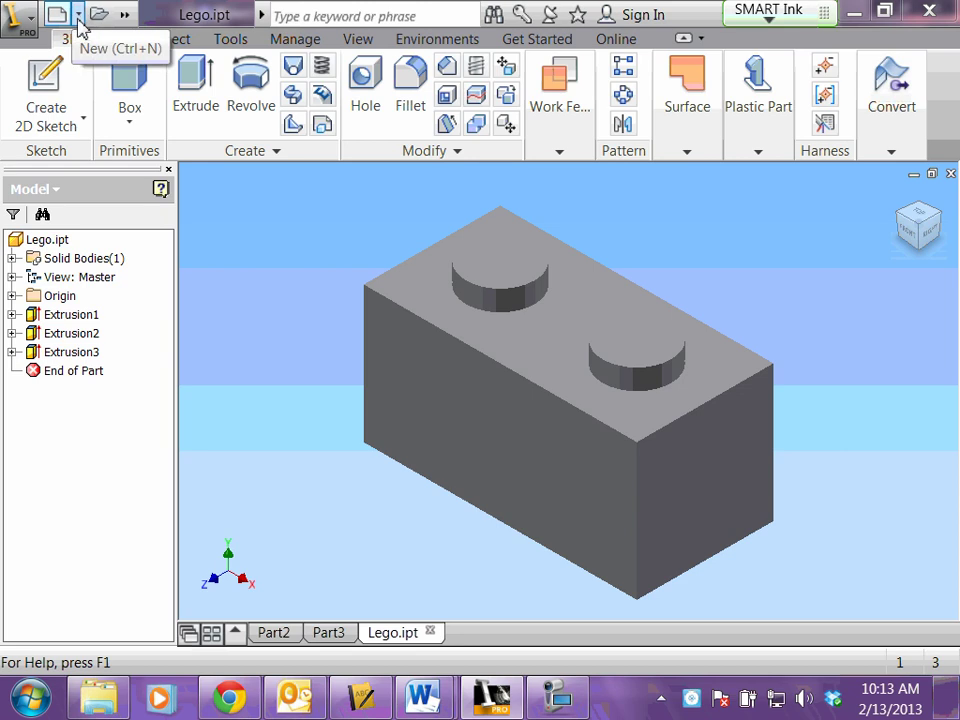
Create a new empty assembly document, Assembly1, from the New document list.
{"action": "left_click", "coordinate": [79, 17]}
{"action": "left_click", "coordinate": [101, 64]}
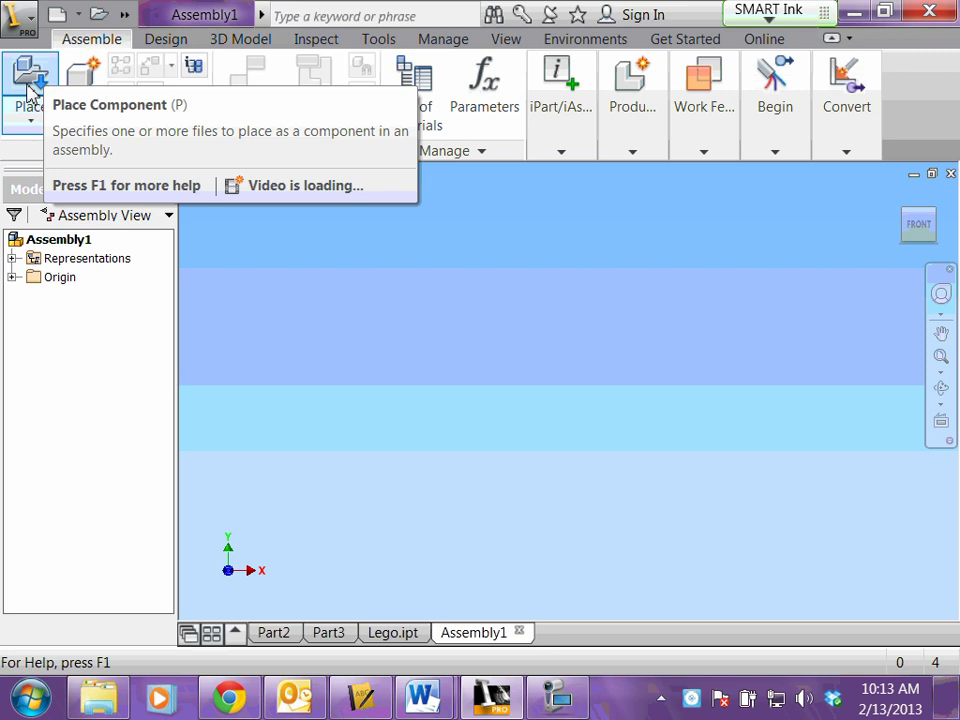
Place Lego.ipt into Assembly1 as its first component, Lego:1.
{"action": "left_click", "coordinate": [30, 92]}
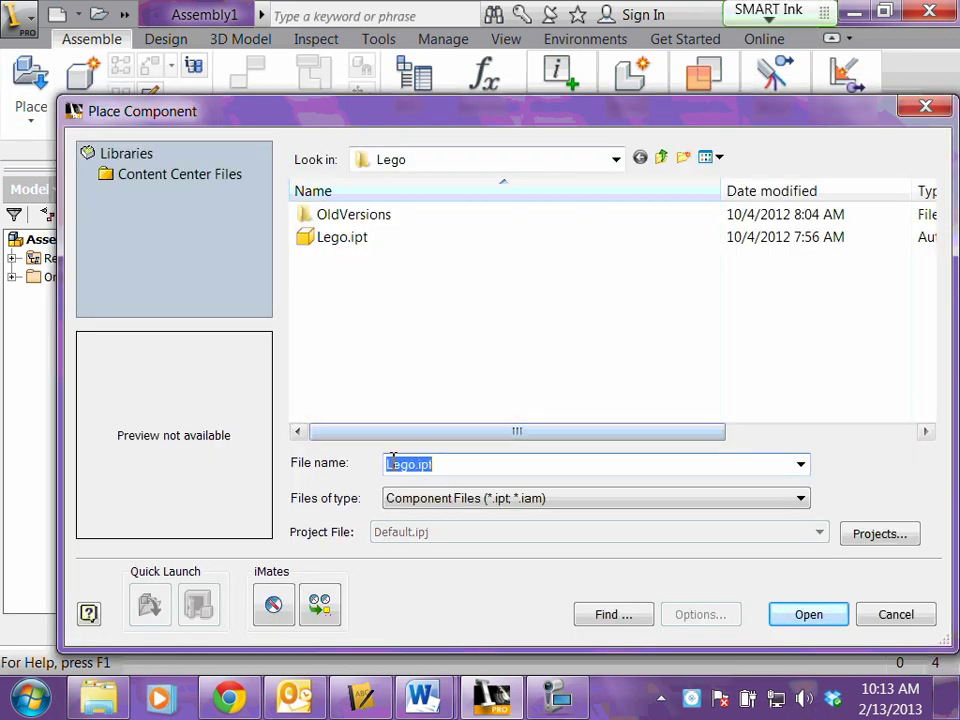
{"action": "left_click", "coordinate": [808, 615]}
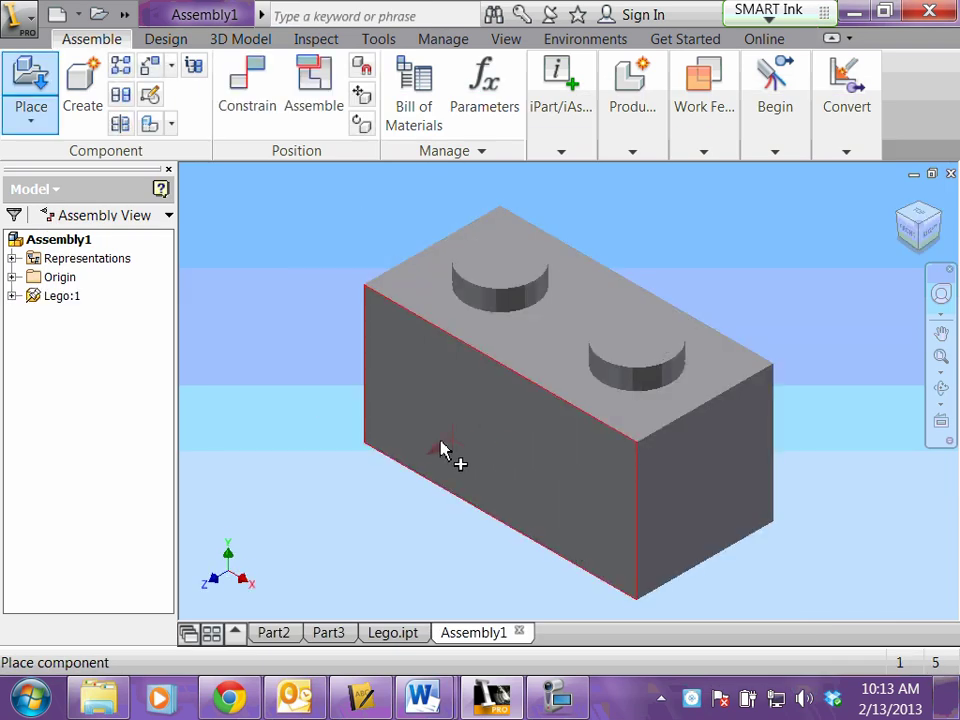
Drop ten more brick copies, Lego:2 to Lego:11, around the scene, then finish placing.
{"action": "key", "text": "Escape"}
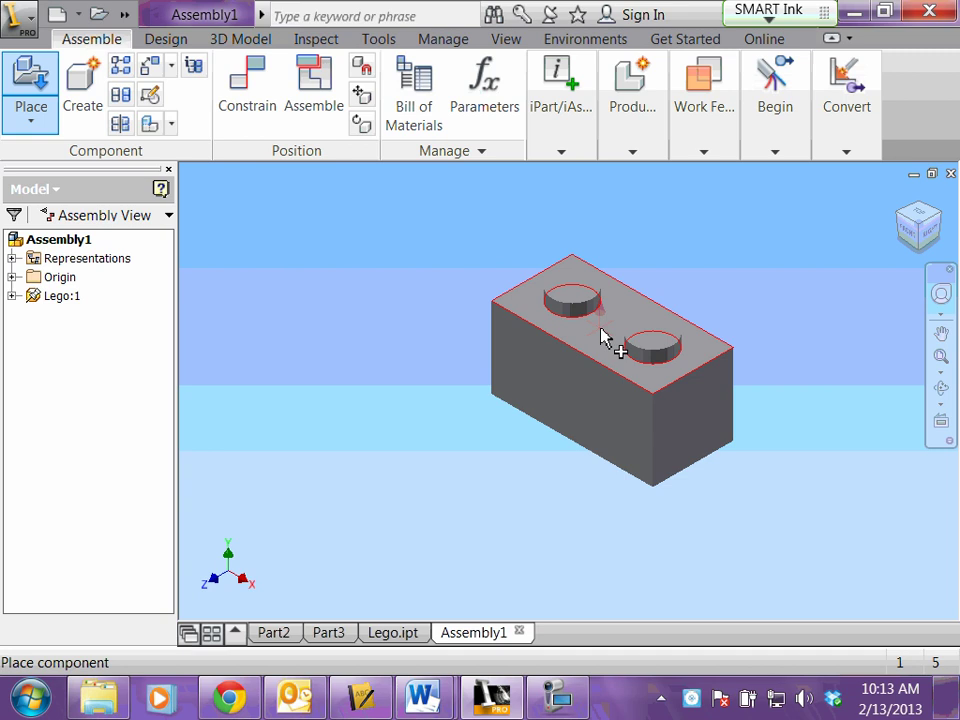
{"action": "scroll", "coordinate": [600, 337], "scroll_direction": "down", "scroll_amount": 4}
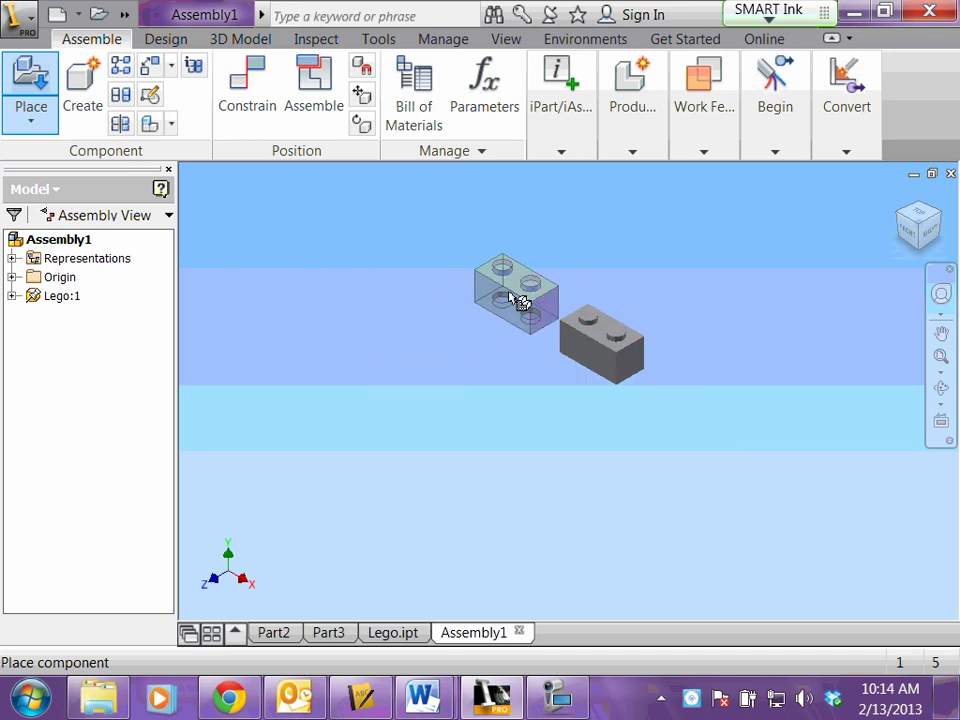
{"action": "left_click", "coordinate": [426, 312]}
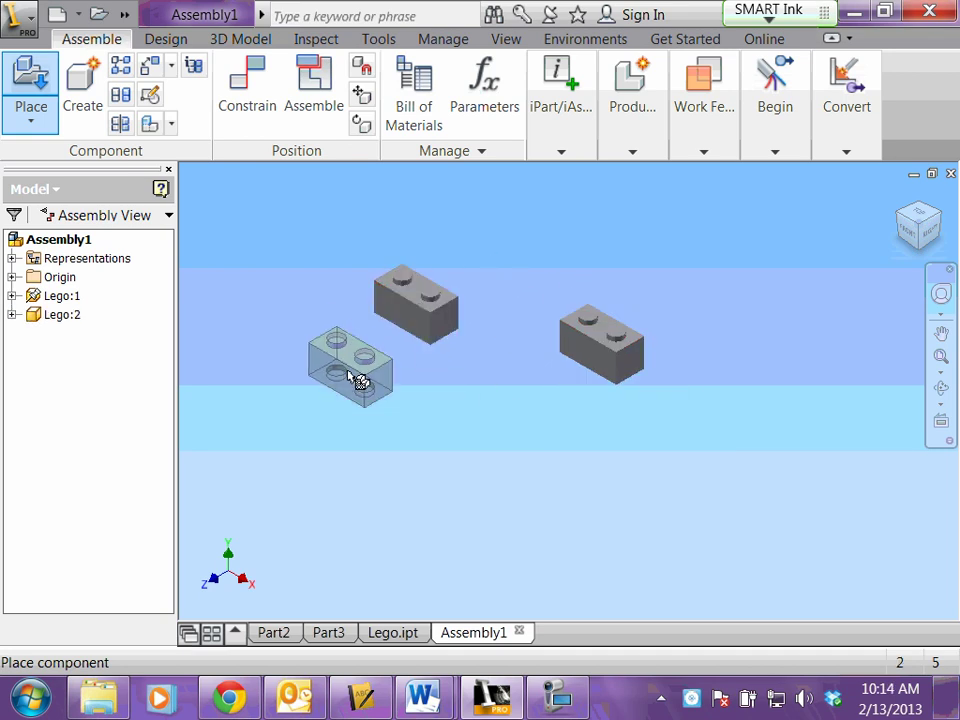
{"action": "left_click", "coordinate": [358, 408]}
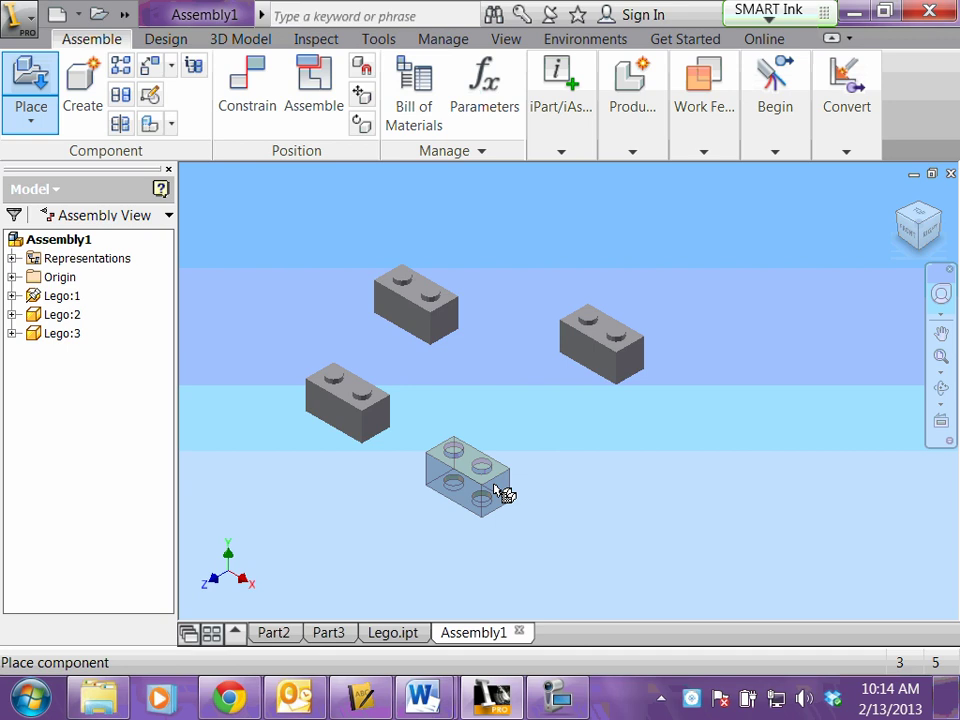
{"action": "left_click", "coordinate": [555, 516]}
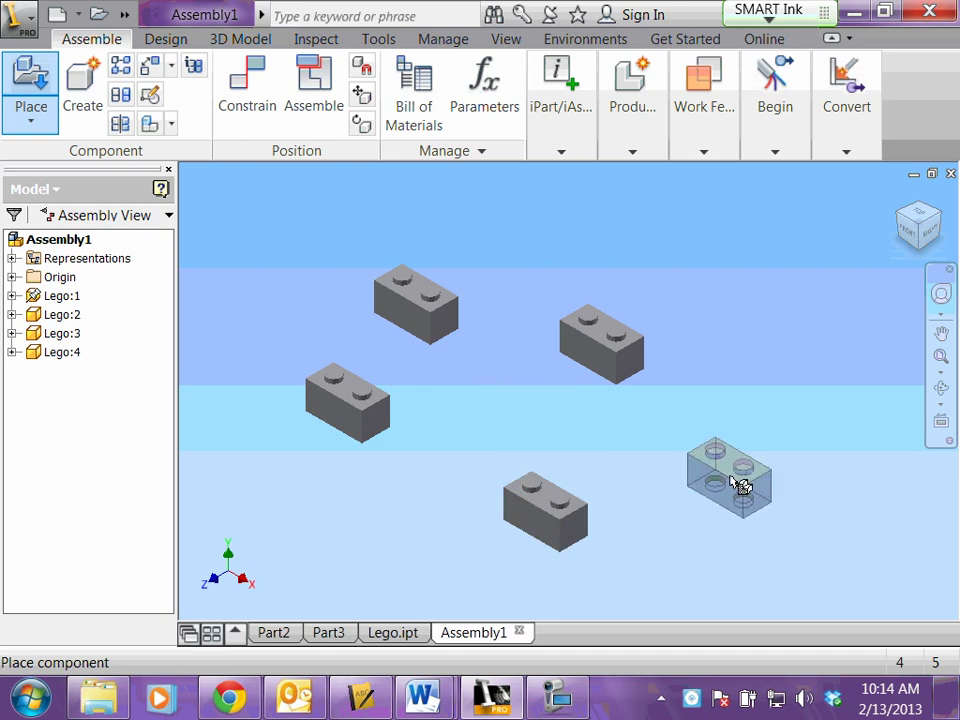
{"action": "left_click", "coordinate": [735, 483]}
{"action": "left_click", "coordinate": [777, 331]}
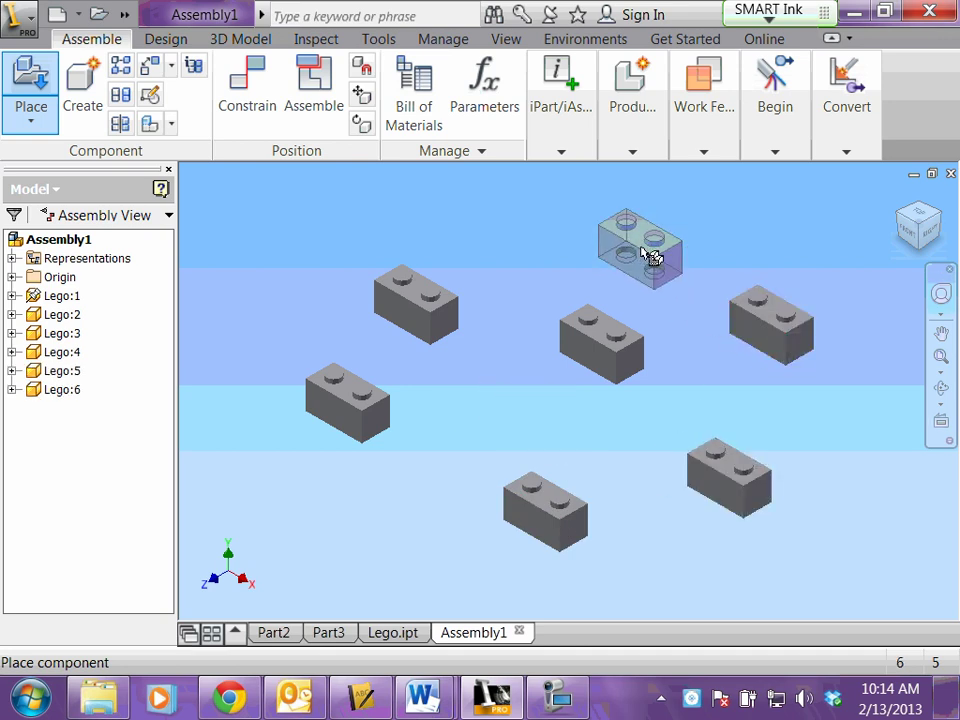
{"action": "left_click", "coordinate": [640, 258]}
{"action": "left_click", "coordinate": [505, 403]}
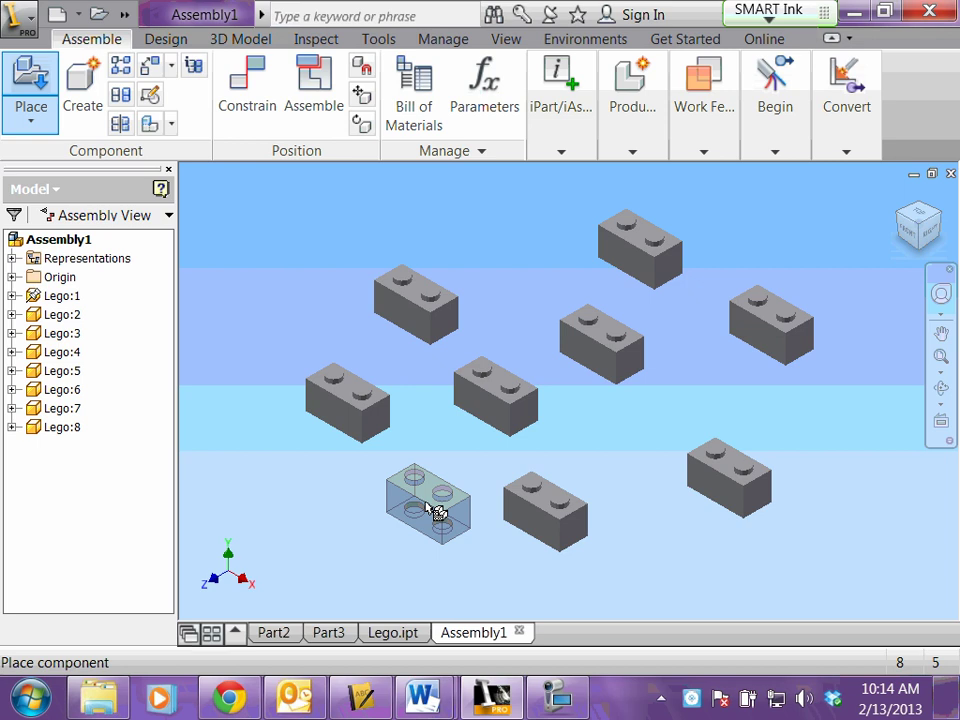
{"action": "left_click", "coordinate": [414, 532]}
{"action": "left_click", "coordinate": [297, 267]}
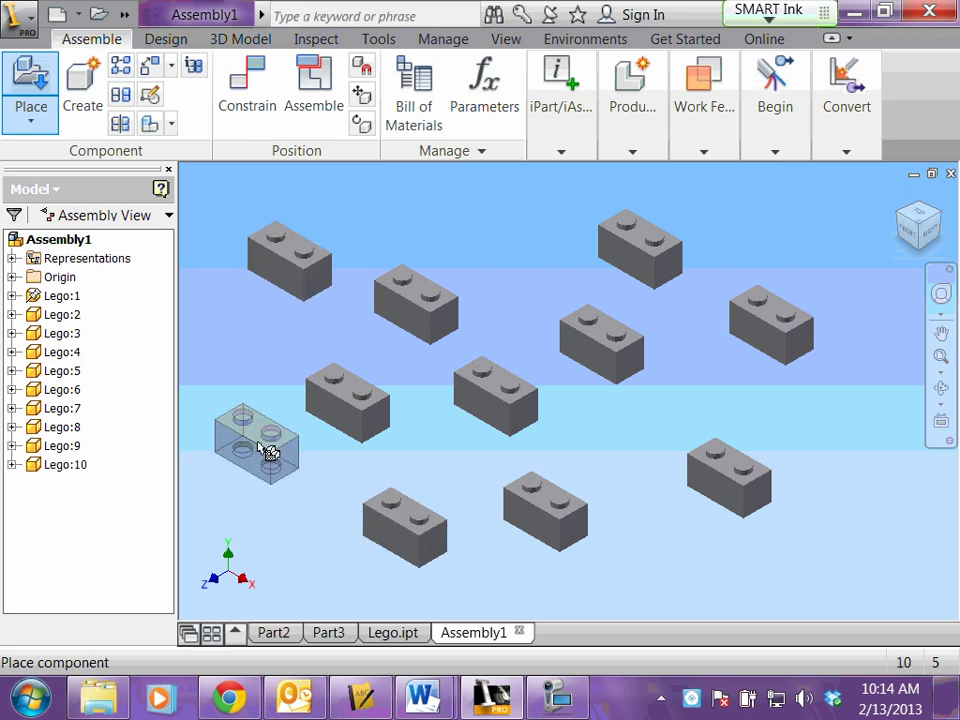
{"action": "left_click", "coordinate": [252, 470]}
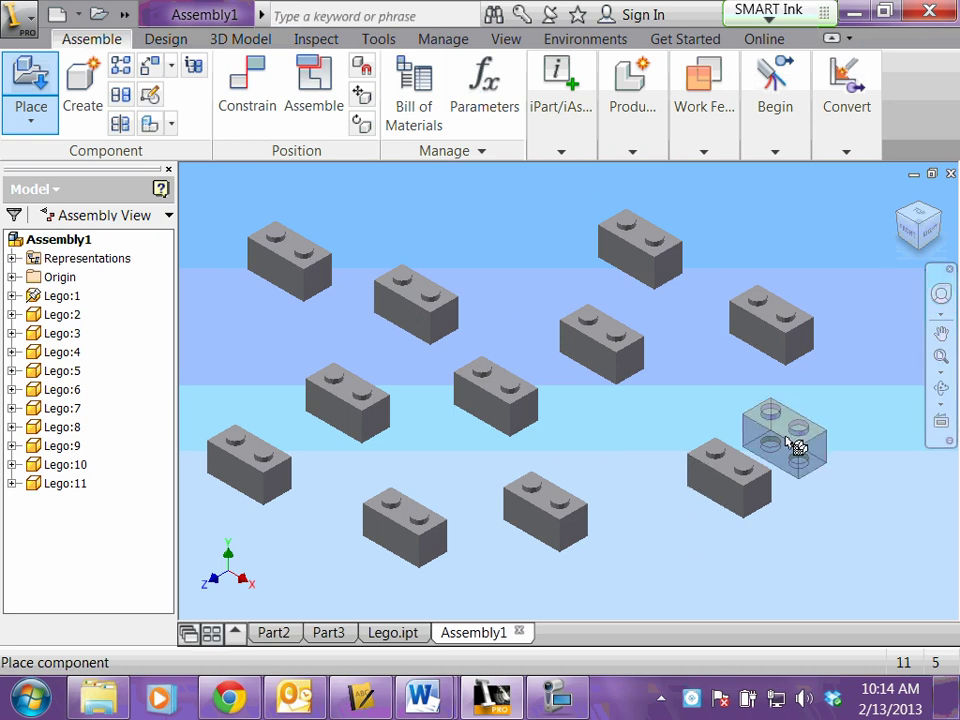
{"action": "right_click", "coordinate": [795, 444]}
{"action": "left_click", "coordinate": [860, 437]}
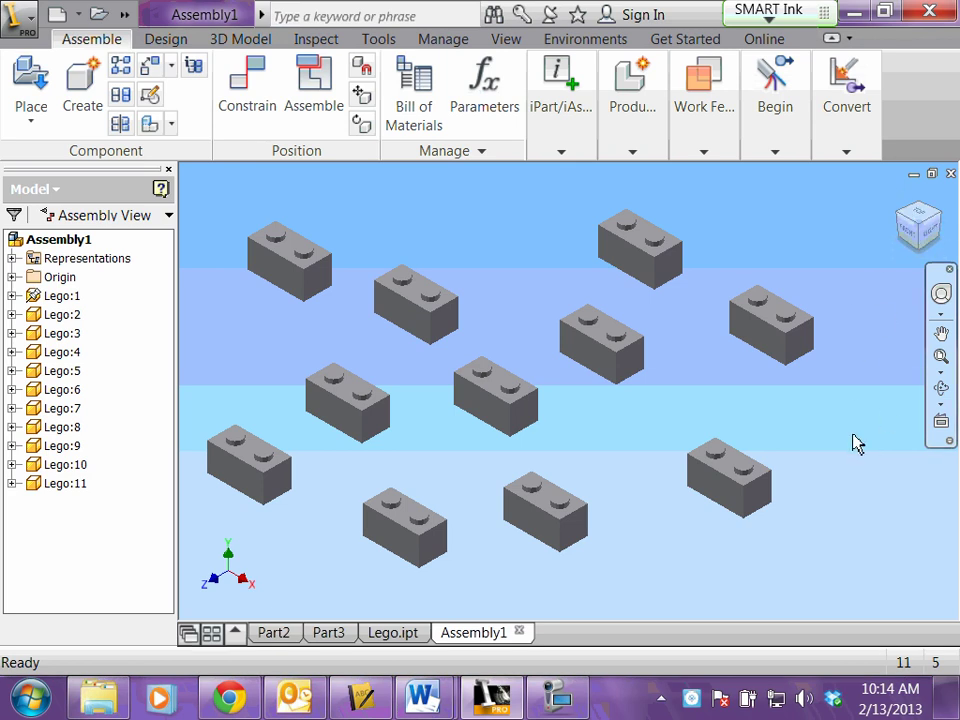
Pan the view so the scattered bricks sit further right.
{"action": "middle_click_drag", "start_coordinate": [856, 443], "coordinate": [898, 438]}
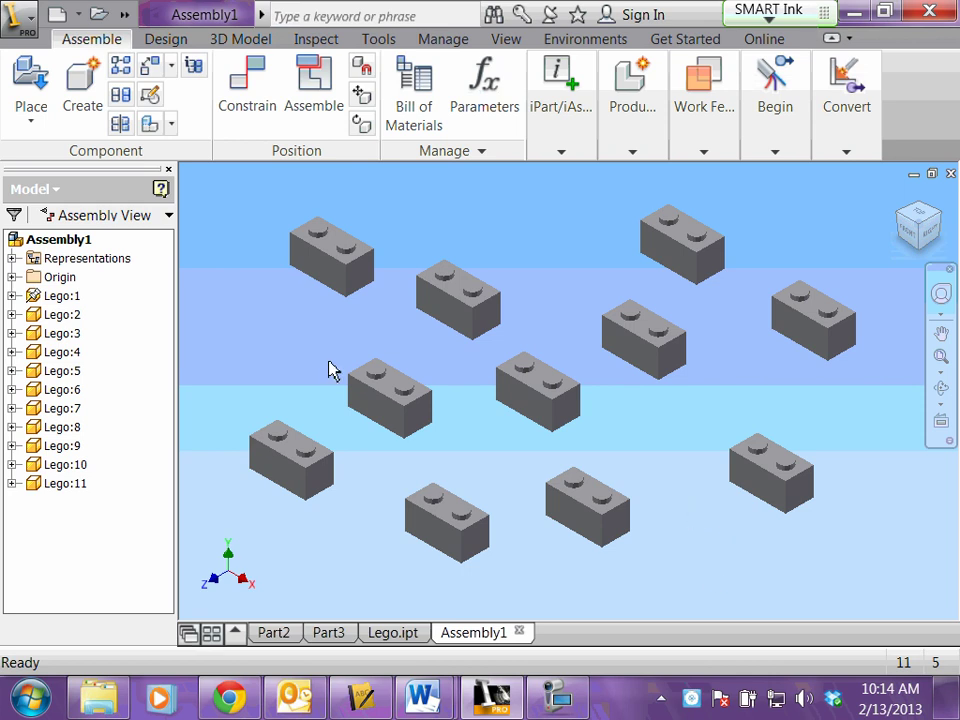
Mate the upper brick's bottom face to the lower brick's top face with 0.000 in offset.
{"action": "left_click", "coordinate": [245, 104]}
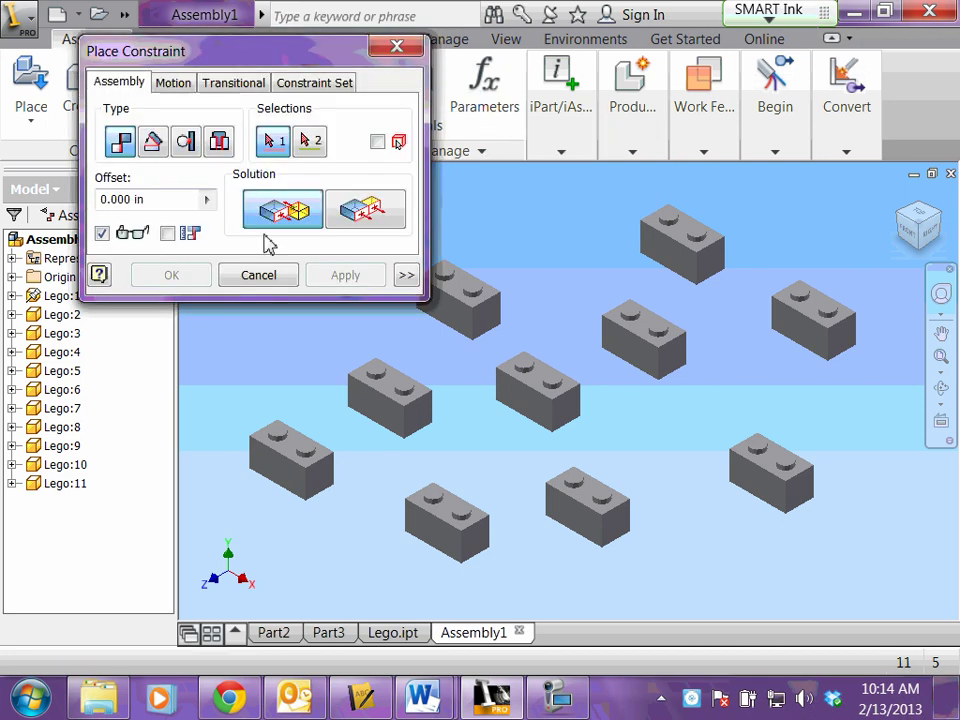
{"action": "left_click_drag", "start_coordinate": [313, 52], "coordinate": [233, 40]}
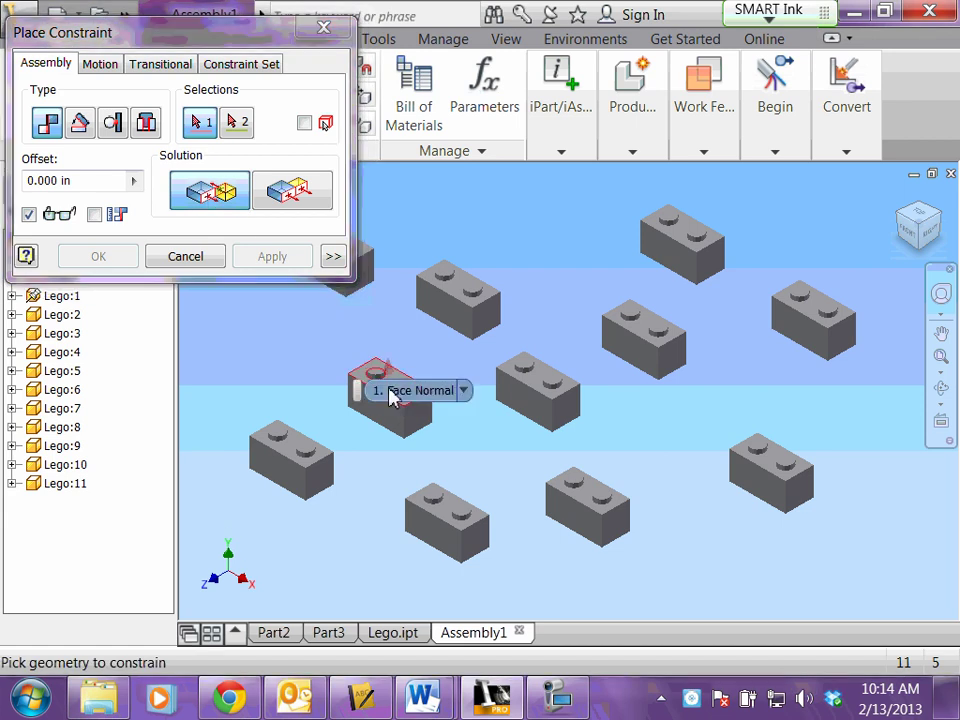
{"action": "left_click", "coordinate": [392, 393]}
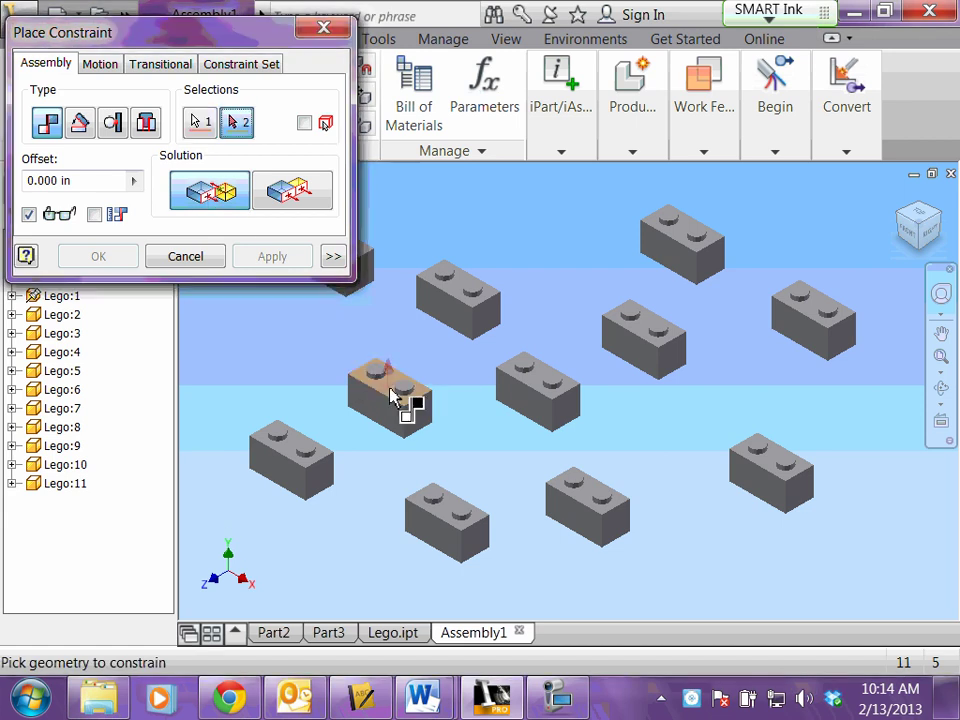
{"action": "left_click", "coordinate": [921, 248]}
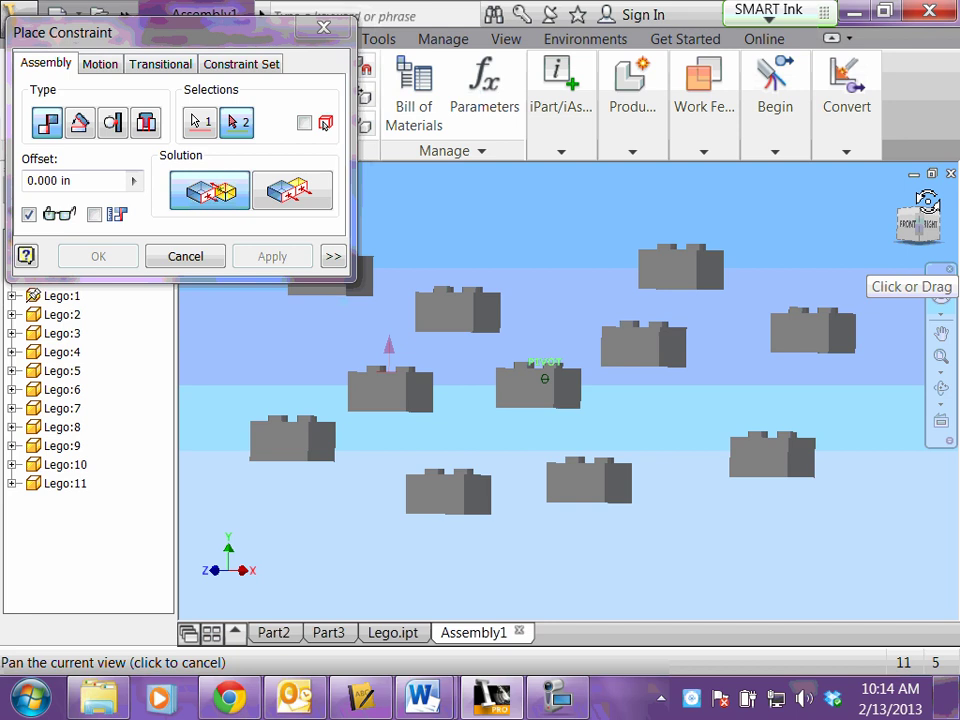
{"action": "left_click", "coordinate": [924, 200]}
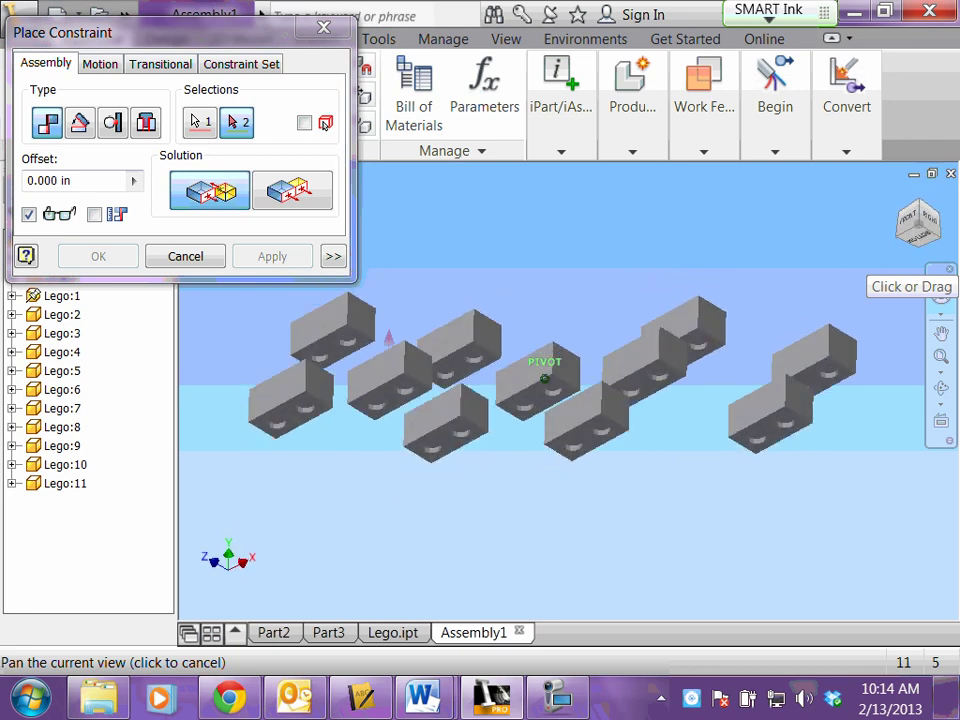
{"action": "scroll", "coordinate": [470, 370], "scroll_direction": "up", "scroll_amount": 3}
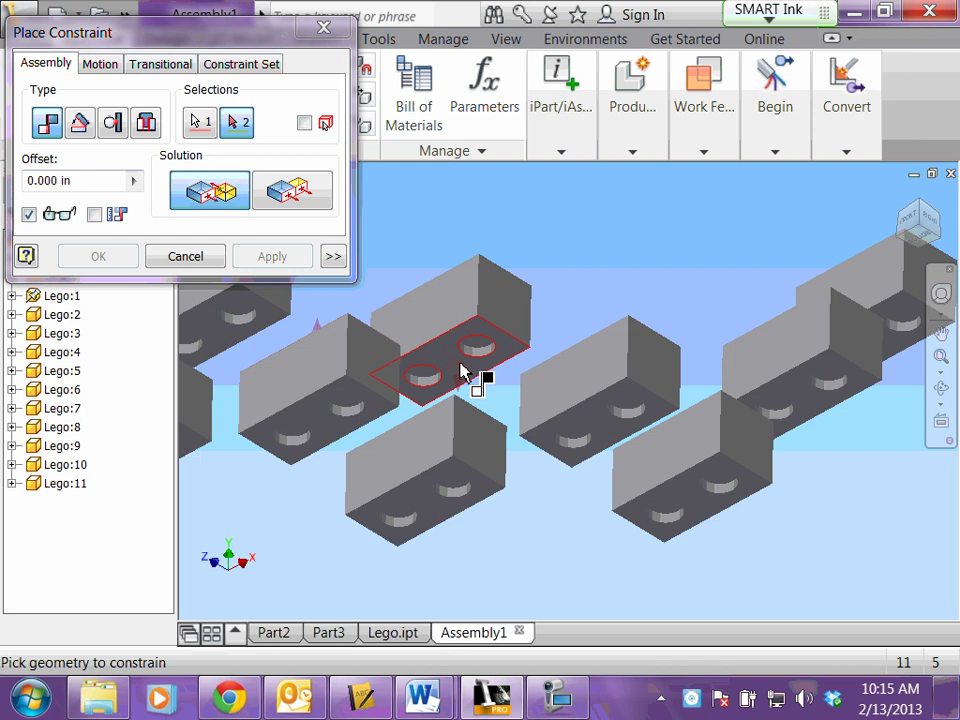
{"action": "left_click", "coordinate": [460, 374]}
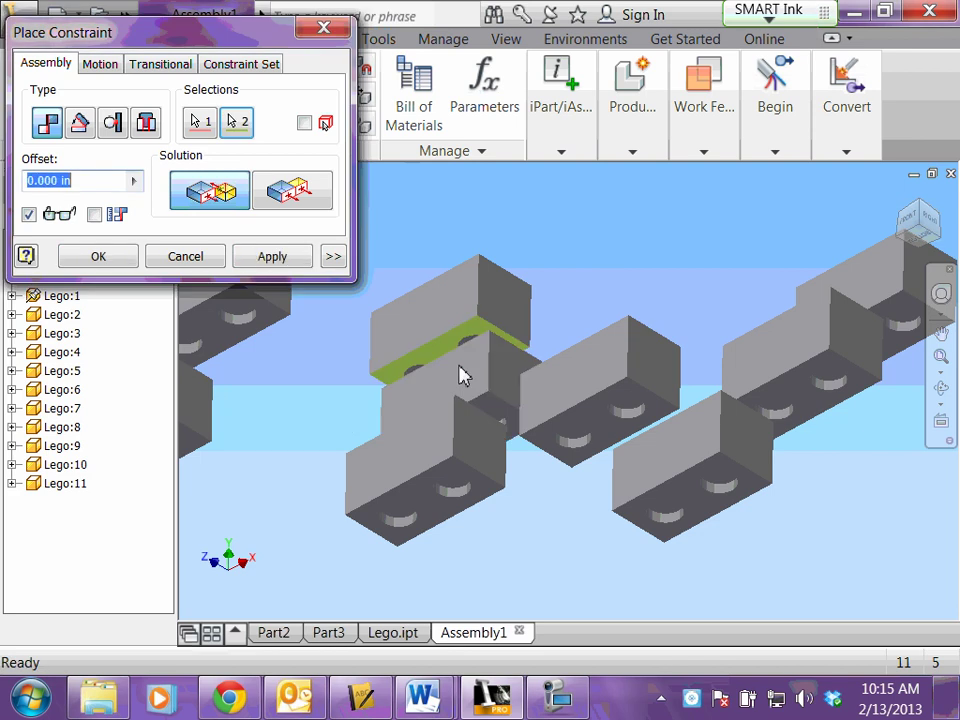
{"action": "left_click", "coordinate": [272, 258]}
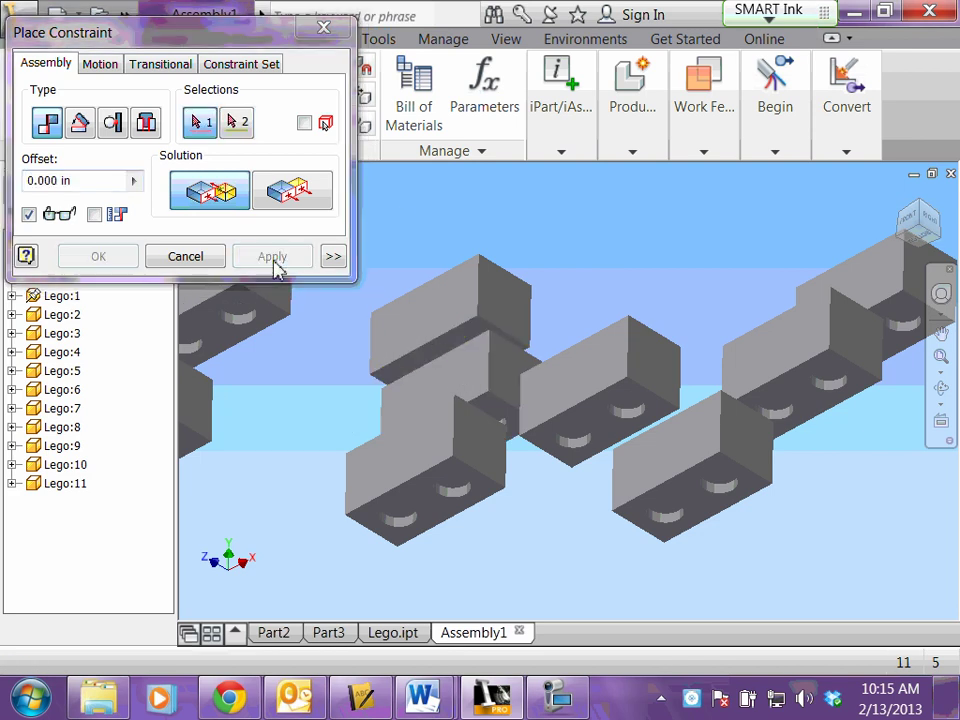
Make the two bricks' front faces flush using a Flush constraint.
{"action": "left_click", "coordinate": [921, 233]}
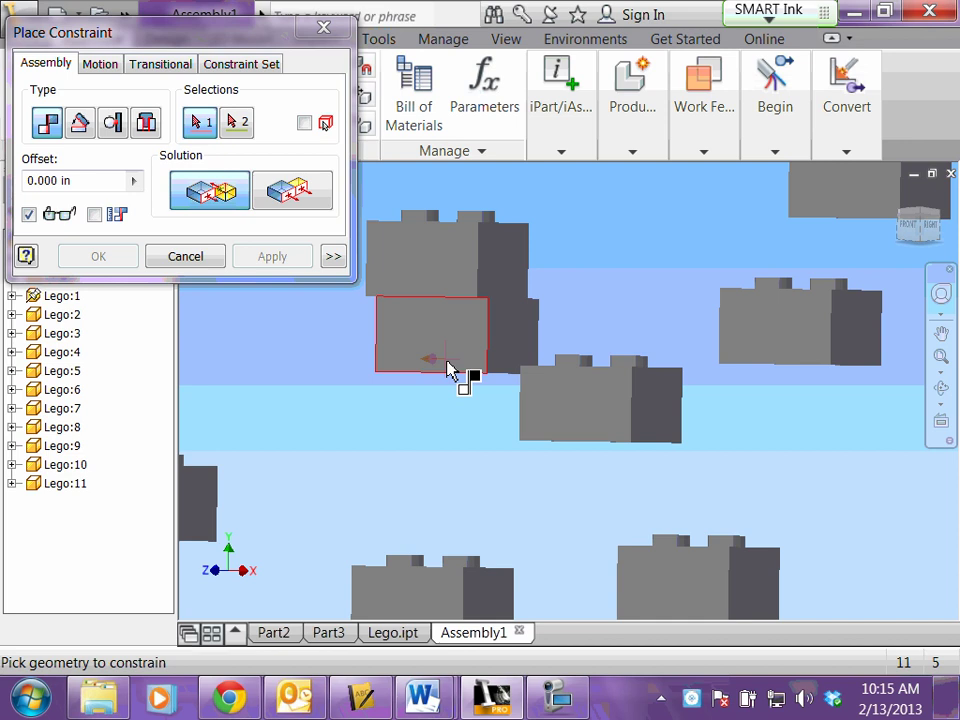
{"action": "left_click", "coordinate": [293, 196]}
{"action": "left_click", "coordinate": [424, 258]}
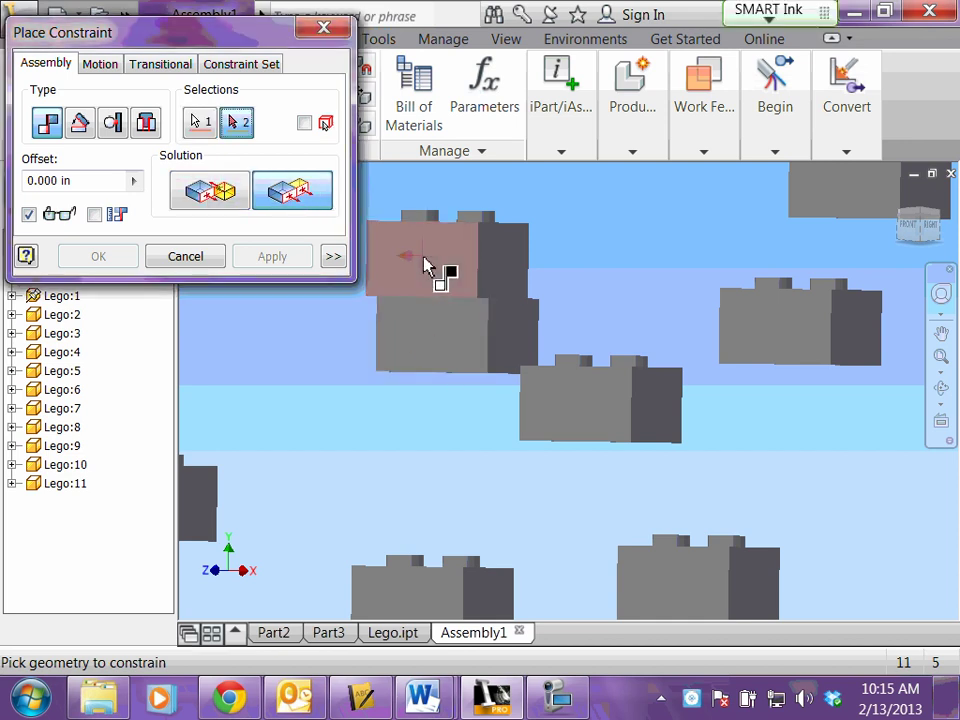
{"action": "left_click", "coordinate": [428, 338]}
{"action": "left_click", "coordinate": [284, 259]}
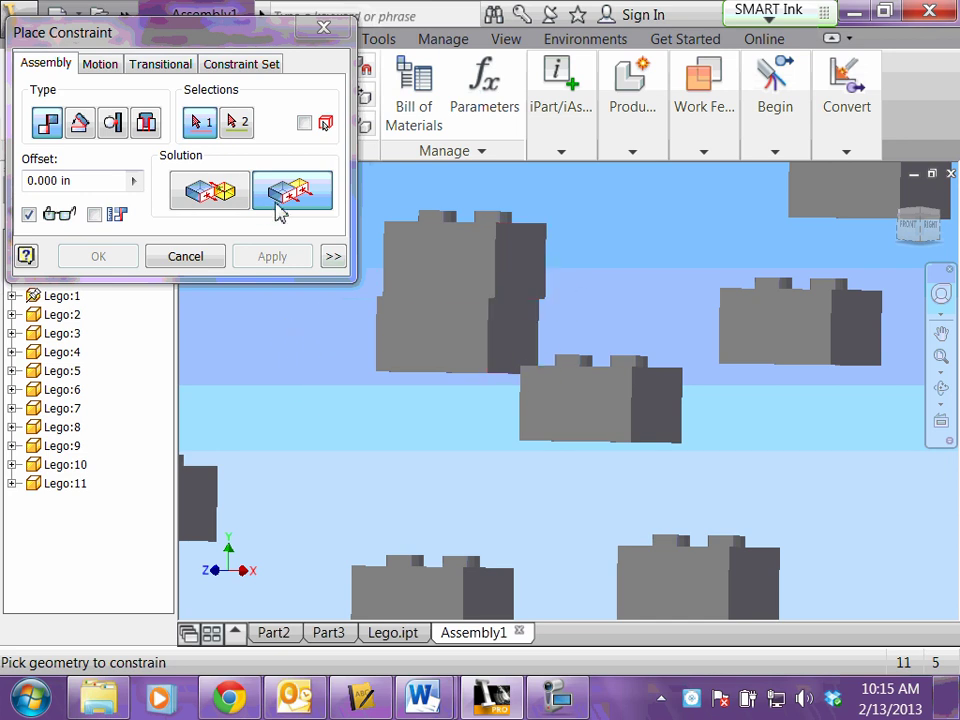
Make the upper and lower bricks' end faces flush.
{"action": "left_click", "coordinate": [535, 275]}
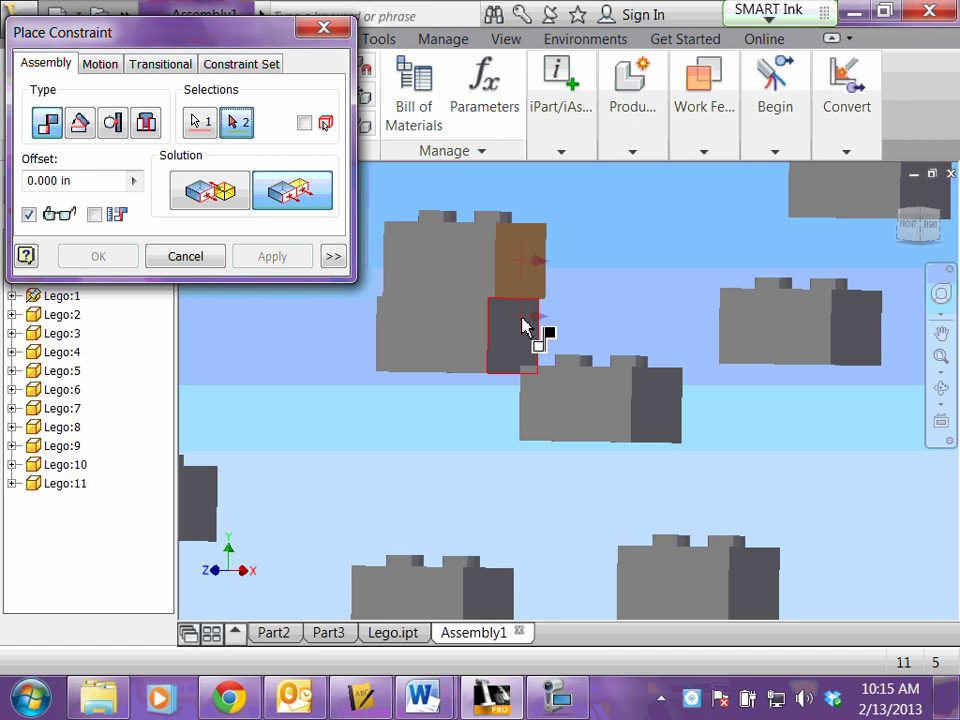
{"action": "left_click", "coordinate": [525, 326]}
{"action": "left_click", "coordinate": [262, 260]}
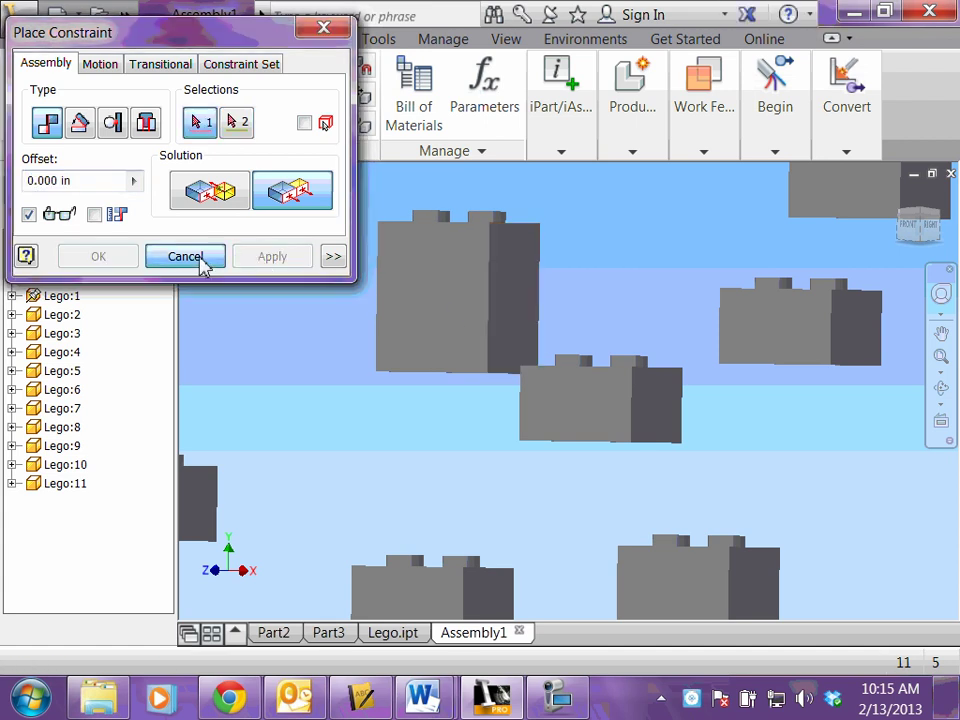
Close Place Constraint, test the stacked brick by dragging it, and return to the Home view.
{"action": "left_click", "coordinate": [197, 260]}
{"action": "left_click_drag", "start_coordinate": [410, 272], "coordinate": [385, 285]}
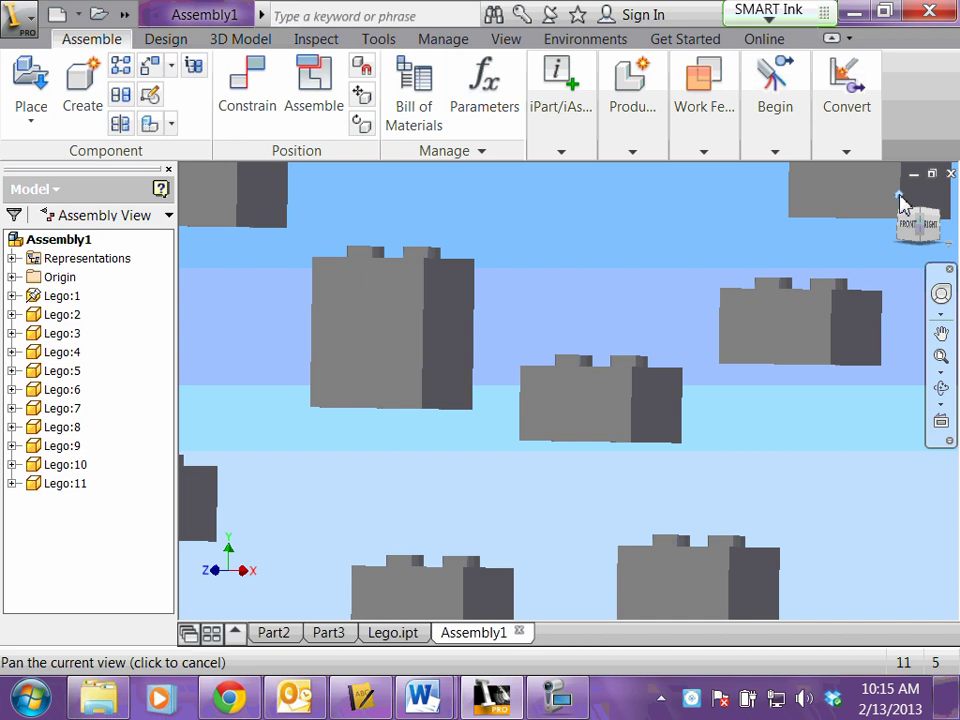
{"action": "left_click", "coordinate": [900, 197]}
{"action": "left_click_drag", "start_coordinate": [493, 364], "coordinate": [505, 340]}
{"action": "left_click", "coordinate": [555, 695]}
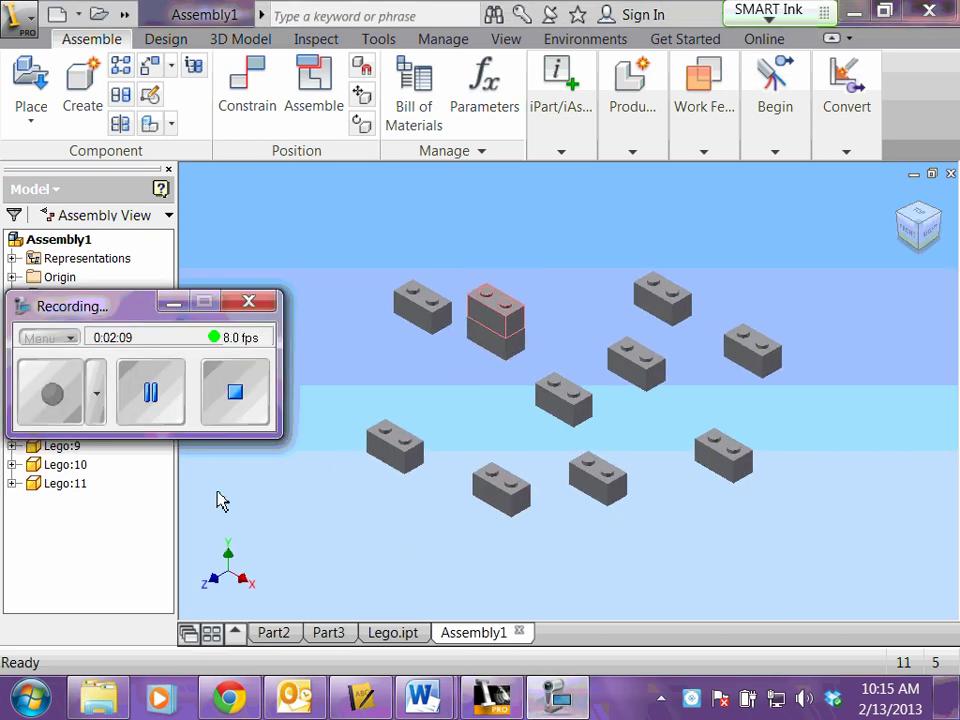
{"action": "left_click", "coordinate": [173, 301]}
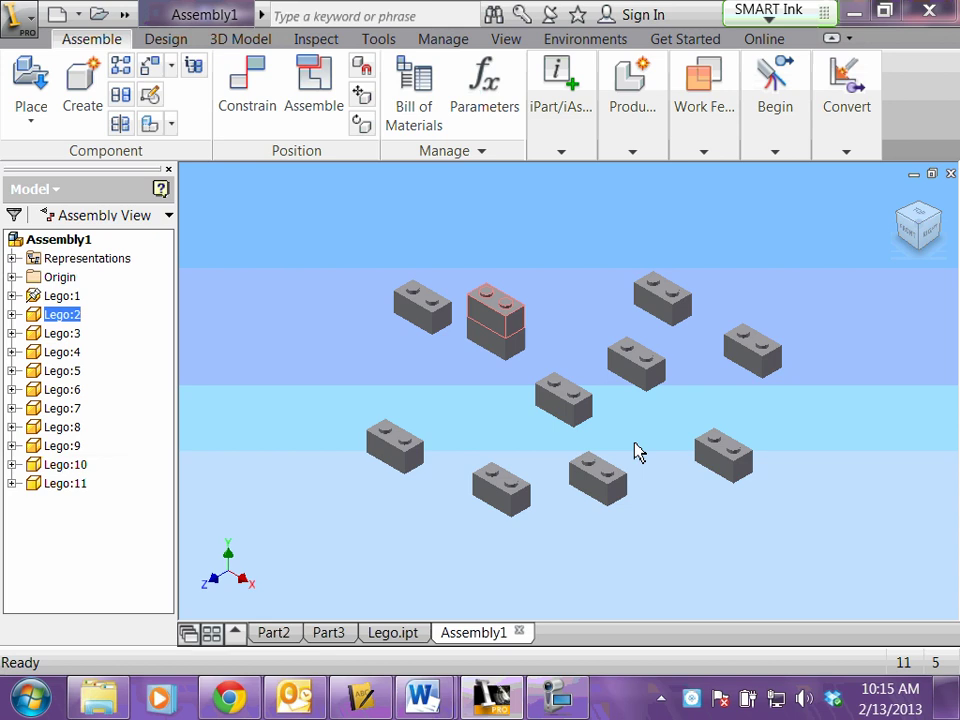
Expand Lego:2 in the browser to reveal Mate:1, Flush:1 and Flush:2, then clear the selection.
{"action": "left_click", "coordinate": [12, 314]}
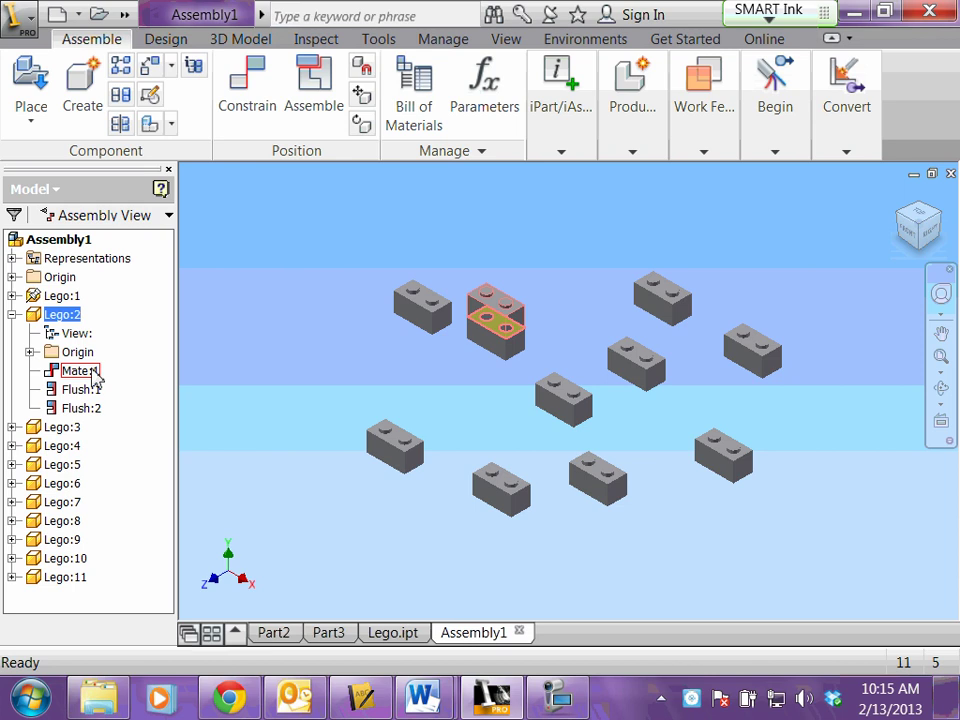
{"action": "key", "text": "Escape"}
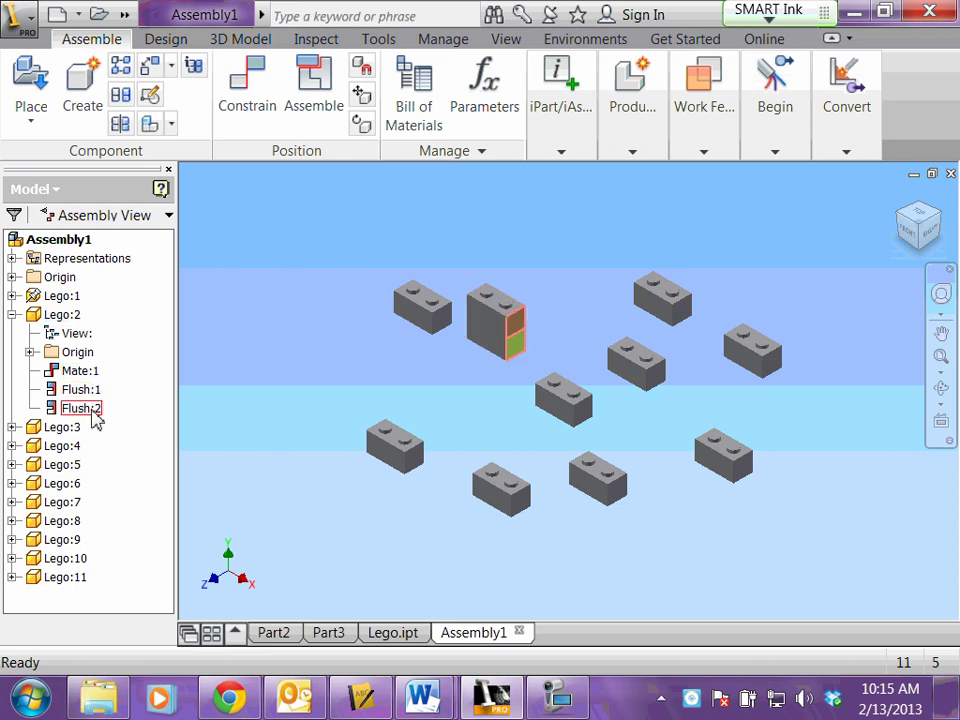
Select Lego:1 and nudge the Lego:8 brick slightly down-left.
{"action": "left_click", "coordinate": [36, 304]}
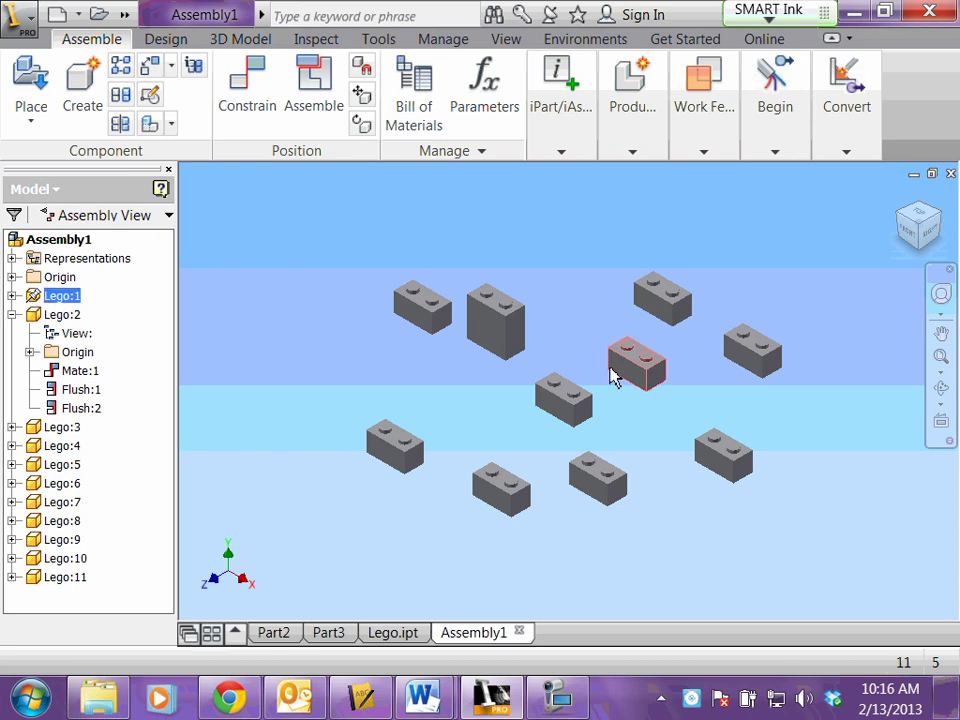
{"action": "left_click_drag", "start_coordinate": [563, 411], "coordinate": [537, 425]}
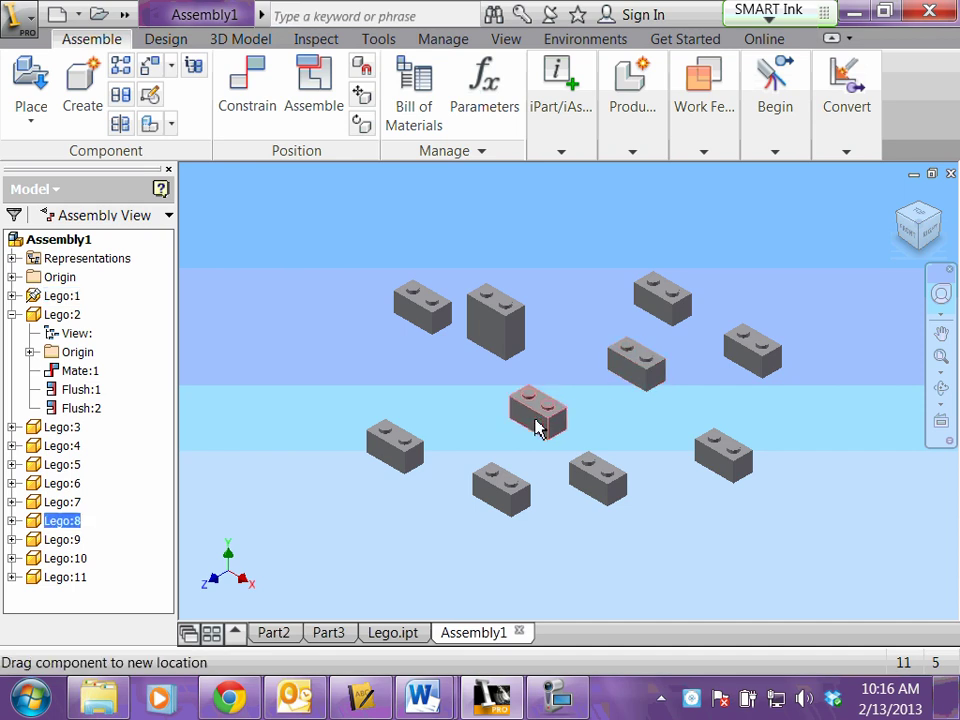
{"action": "left_click", "coordinate": [652, 366]}
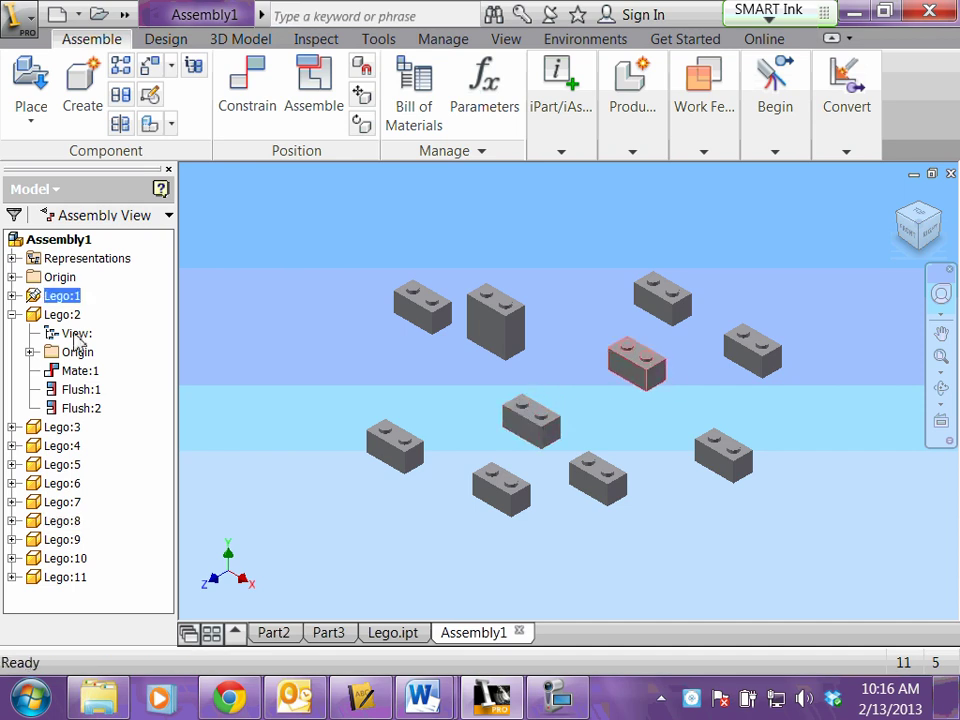
Unground Lego:1 and drag its brick up and to the left.
{"action": "right_click", "coordinate": [36, 304]}
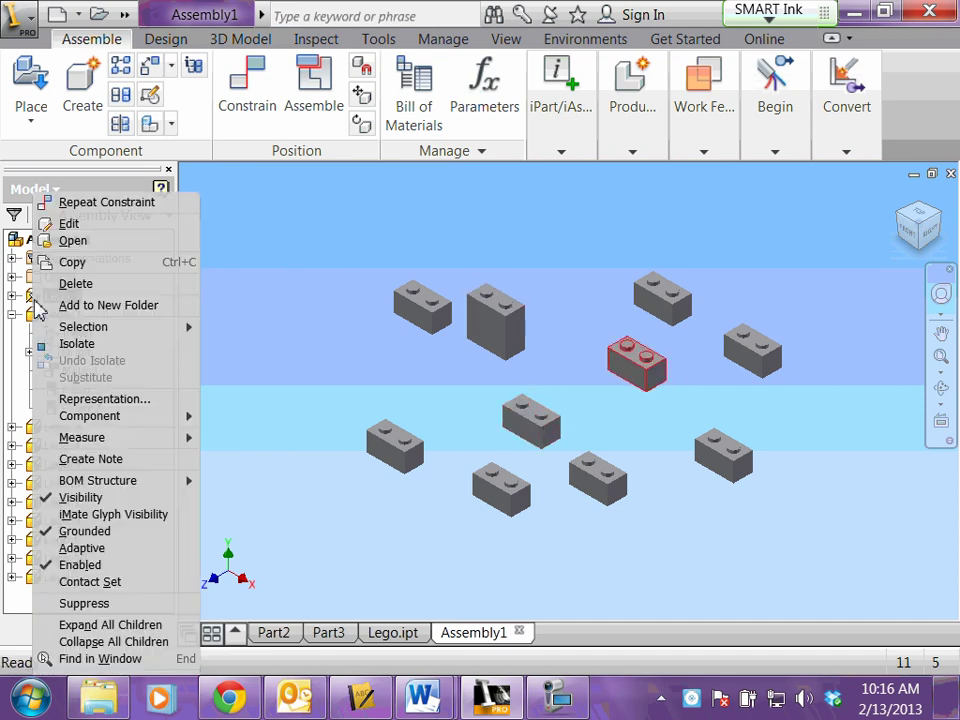
{"action": "left_click", "coordinate": [109, 536]}
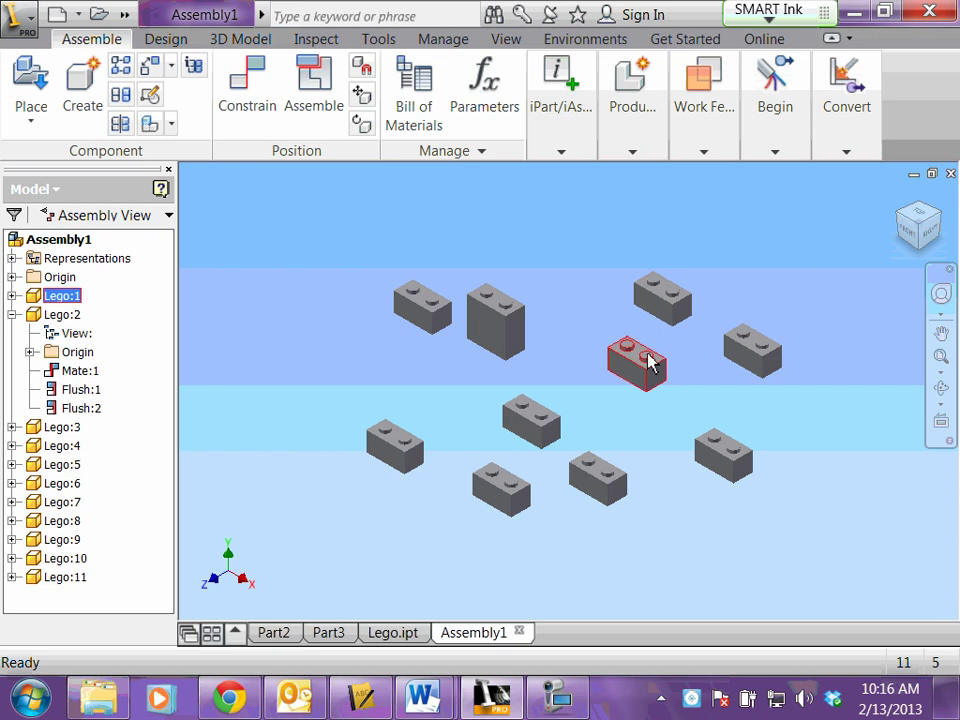
{"action": "left_click_drag", "start_coordinate": [647, 364], "coordinate": [618, 360]}
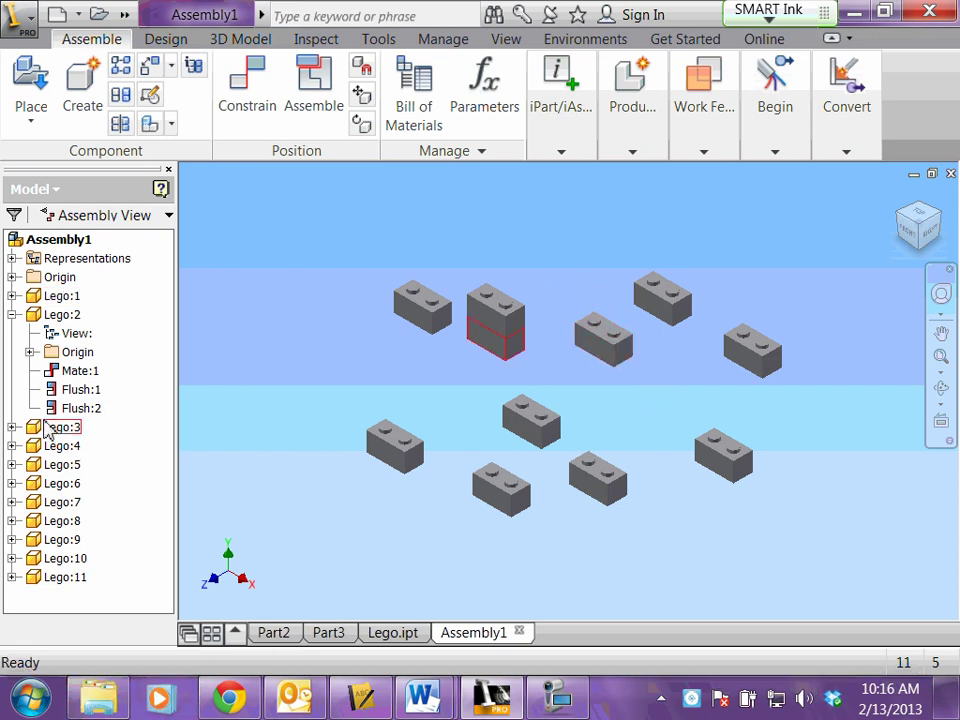
Drag the tall Lego:2 stack to the far left of the back row and deselect.
{"action": "left_click", "coordinate": [553, 693]}
{"action": "left_click", "coordinate": [45, 392]}
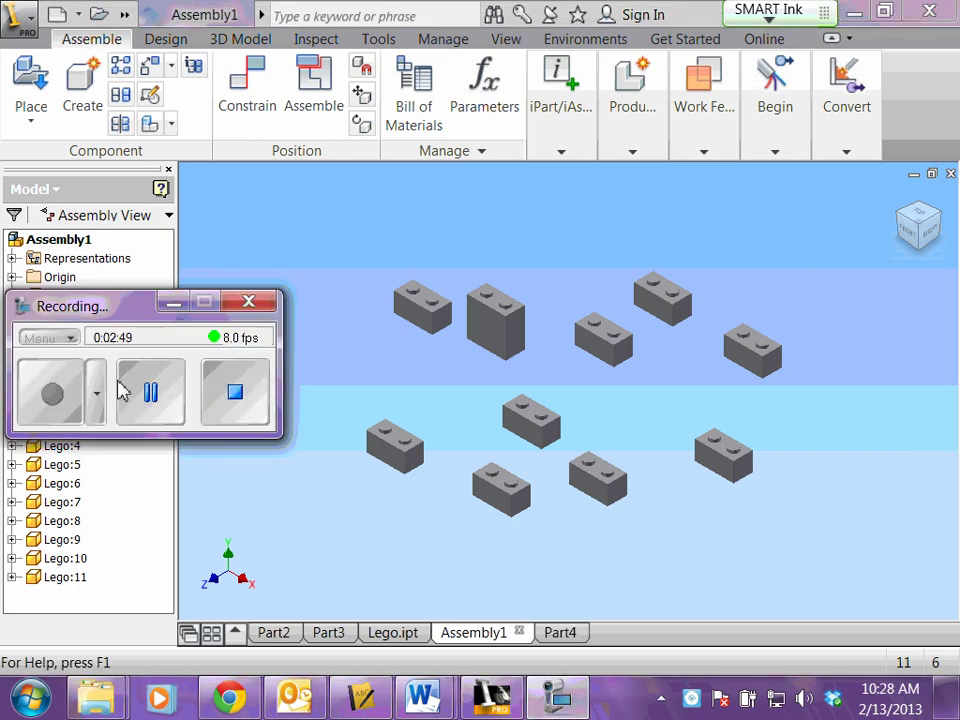
{"action": "left_click", "coordinate": [174, 303]}
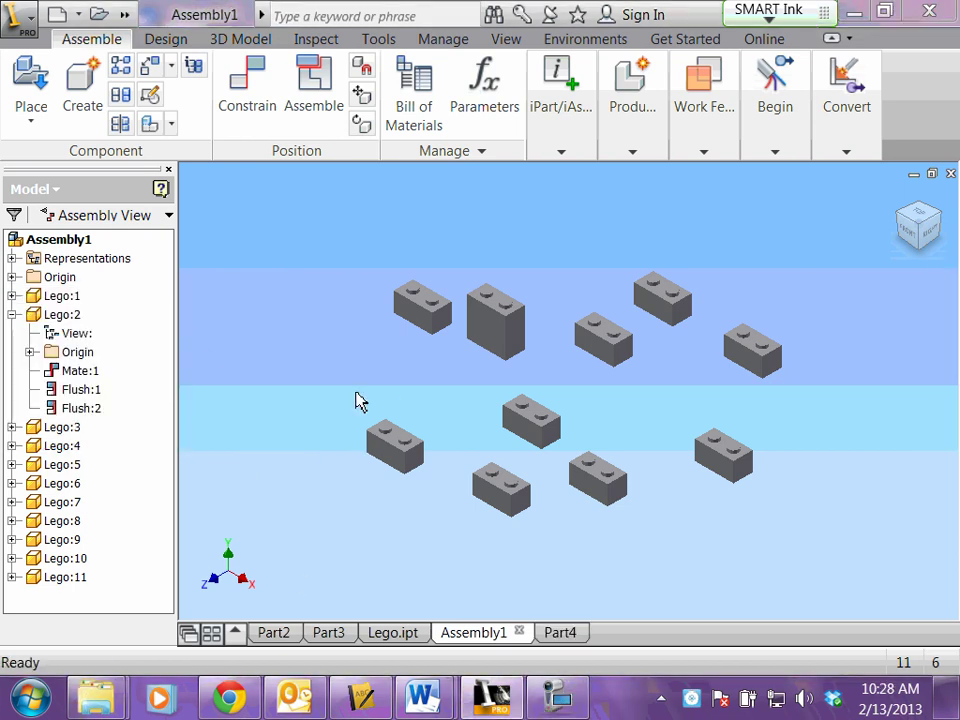
{"action": "left_click_drag", "start_coordinate": [499, 321], "coordinate": [318, 328]}
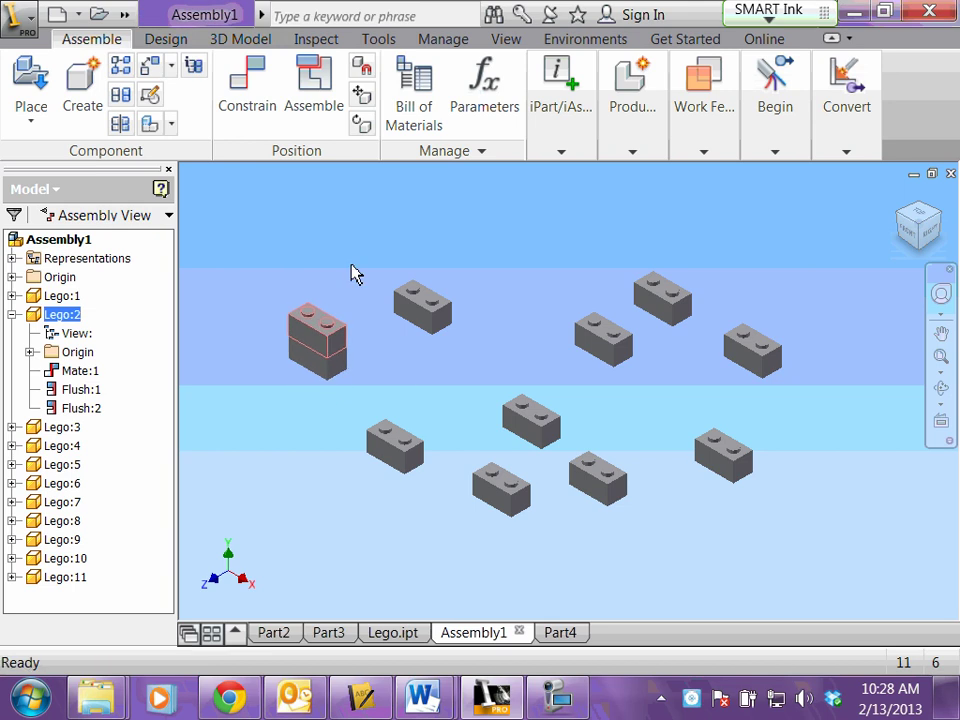
{"action": "left_click", "coordinate": [355, 273]}
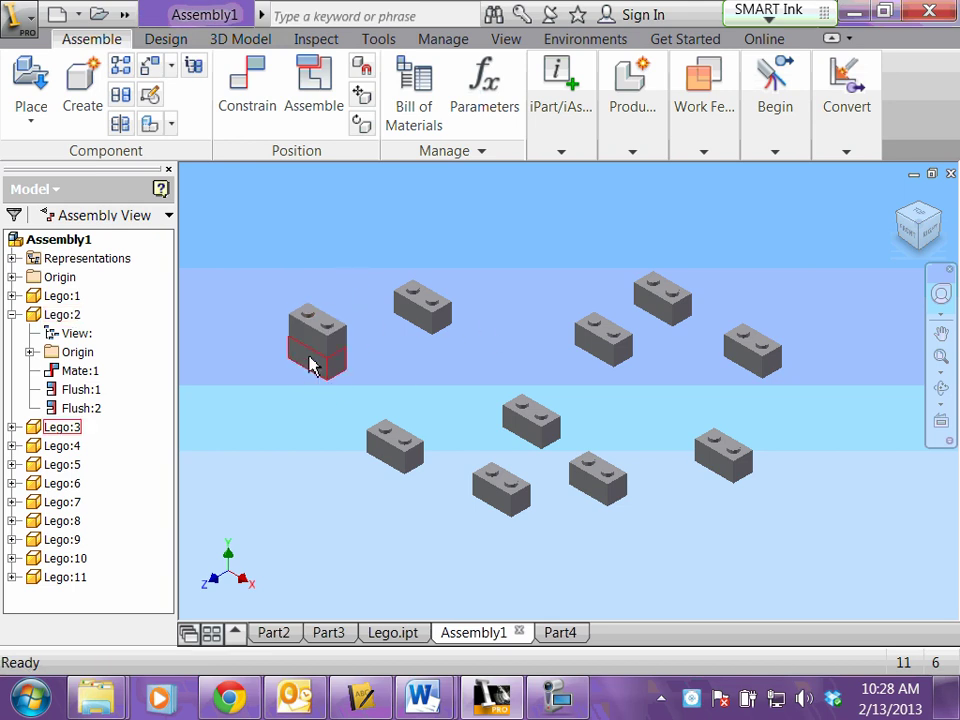
Create Mate:2 joining the tall stack's top face to the other brick's bottom face.
{"action": "left_click", "coordinate": [243, 82]}
{"action": "left_click_drag", "start_coordinate": [200, 39], "coordinate": [159, 26]}
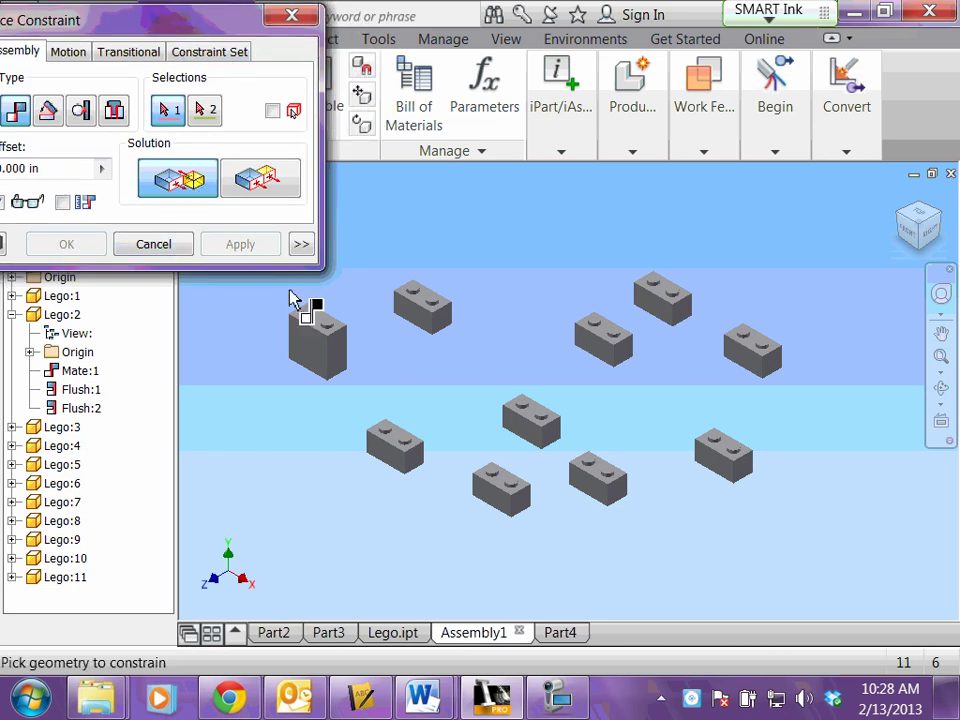
{"action": "scroll", "coordinate": [330, 330], "scroll_direction": "down", "scroll_amount": 2}
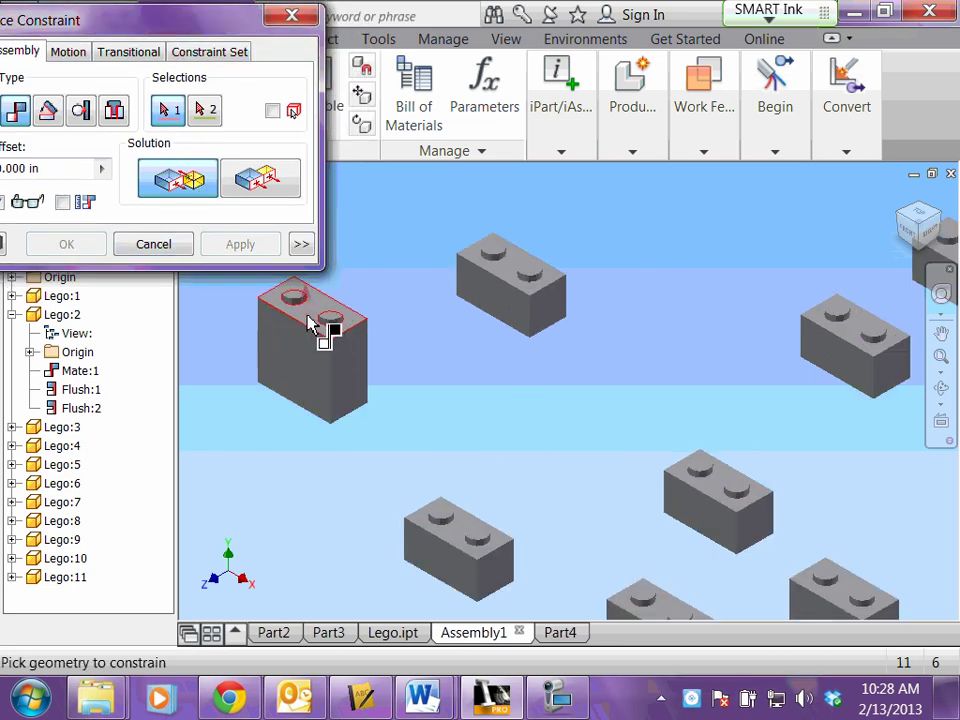
{"action": "left_click", "coordinate": [312, 323]}
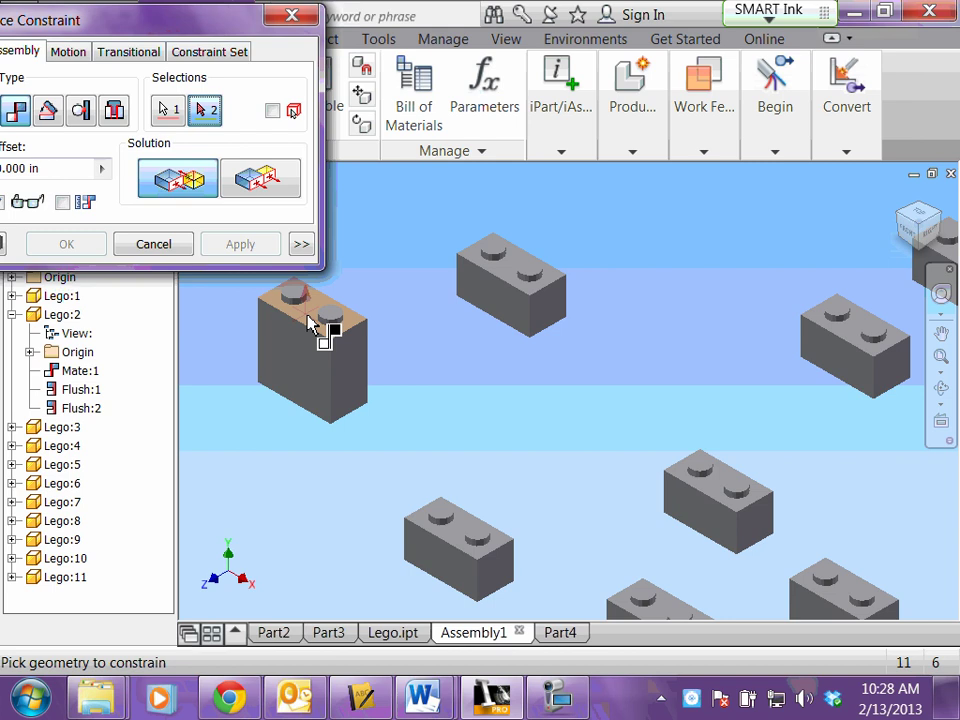
{"action": "left_click", "coordinate": [918, 253]}
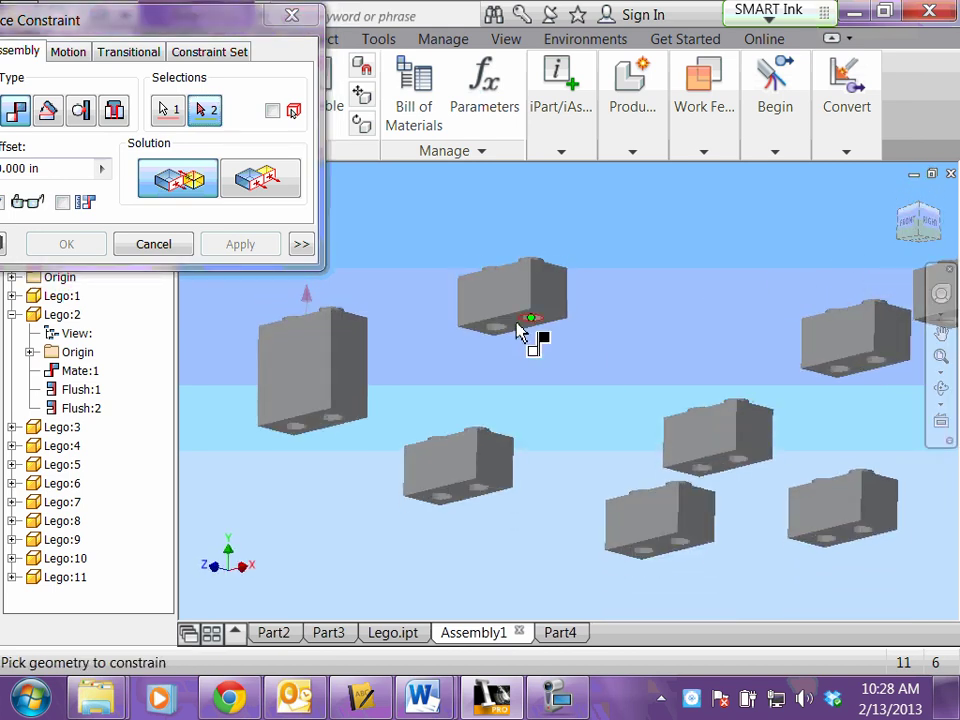
{"action": "scroll", "coordinate": [508, 328], "scroll_direction": "up", "scroll_amount": 5}
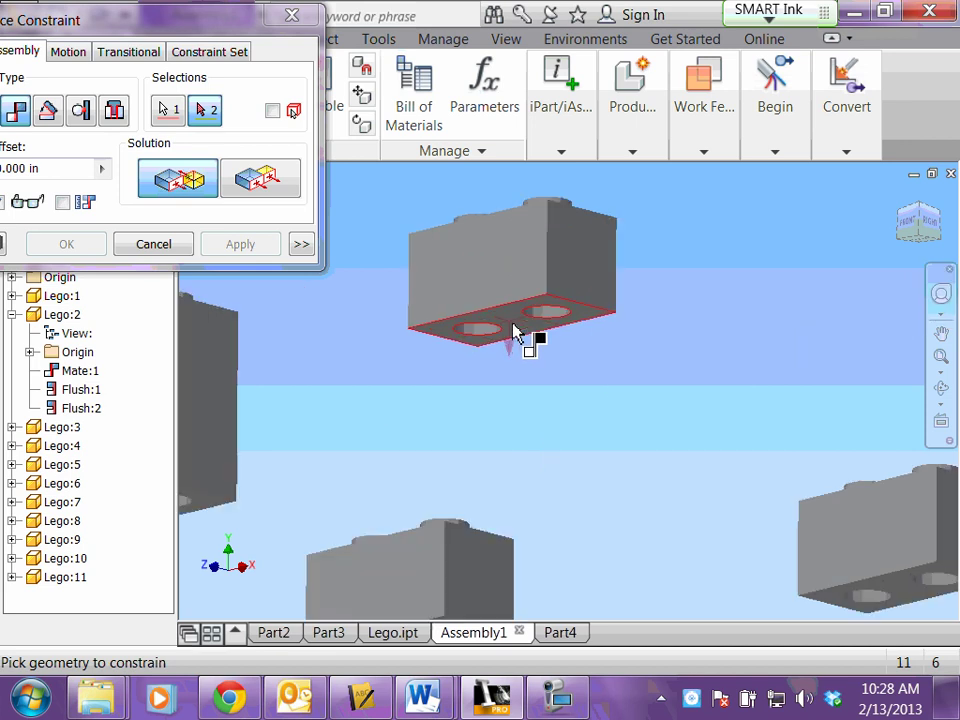
{"action": "left_click", "coordinate": [513, 330]}
{"action": "scroll", "coordinate": [523, 354], "scroll_direction": "down", "scroll_amount": 5}
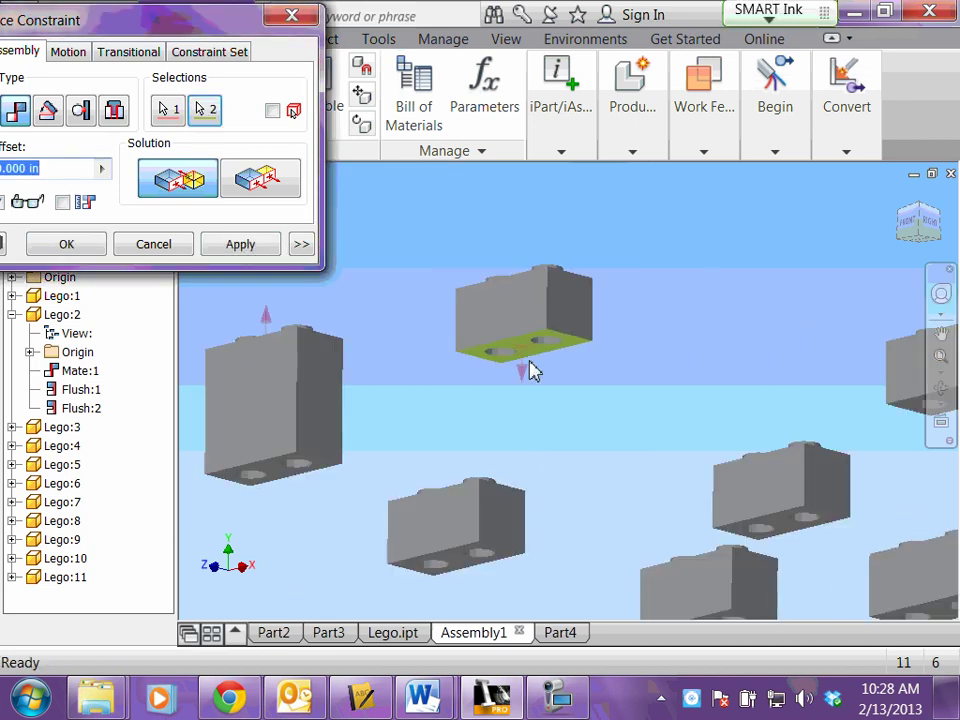
{"action": "left_click", "coordinate": [241, 245]}
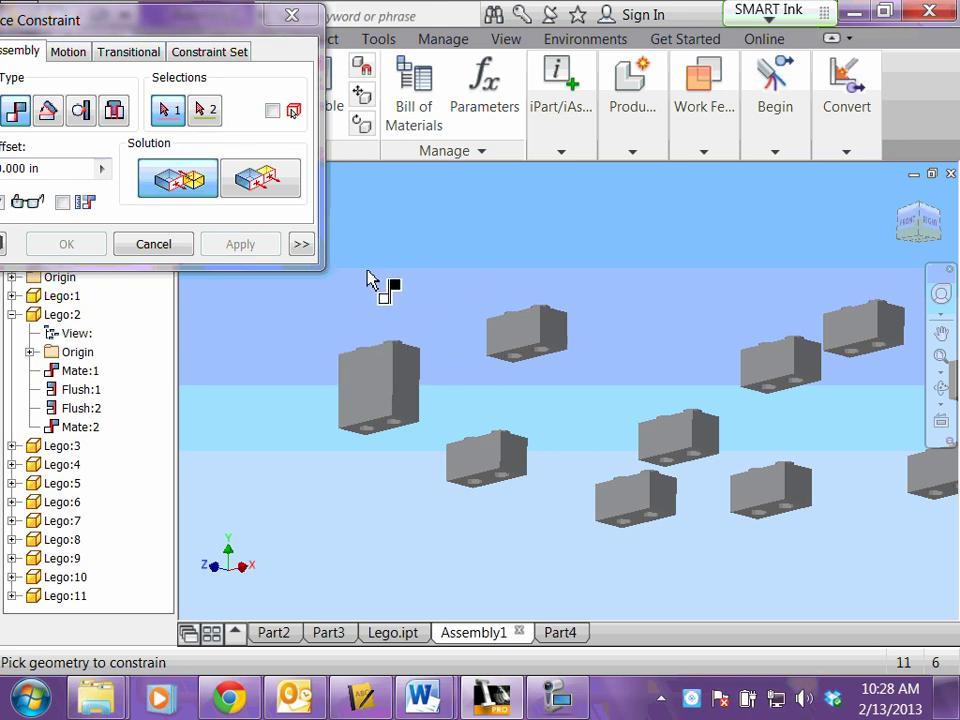
Make the upper brick's side face flush with the matching side face on the stack (Flush:3).
{"action": "left_click", "coordinate": [270, 185]}
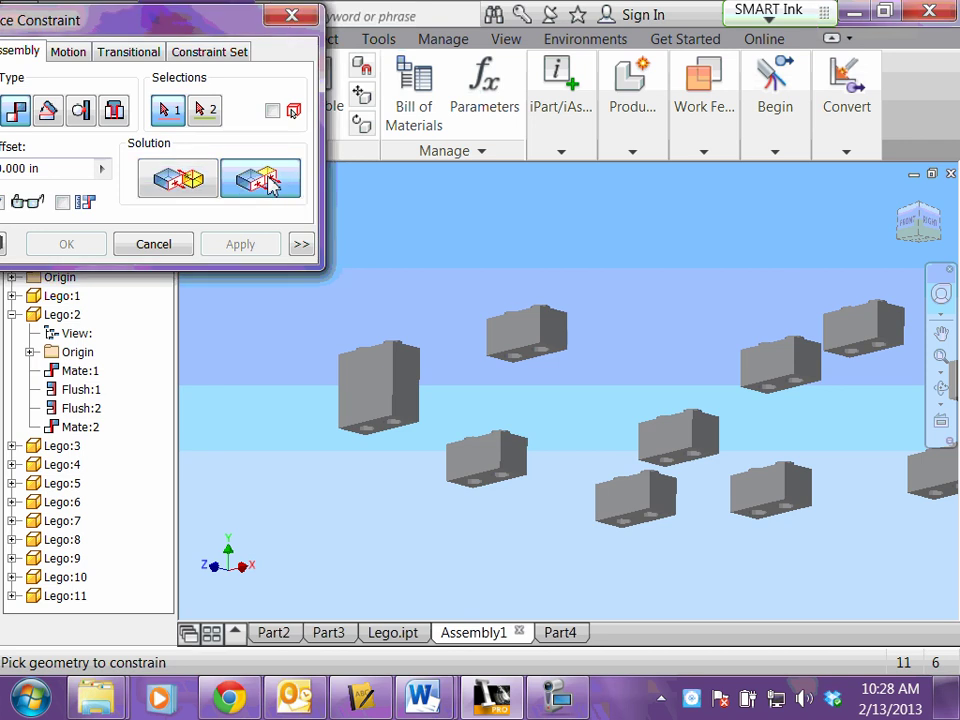
{"action": "left_click", "coordinate": [520, 342]}
{"action": "left_click", "coordinate": [370, 375]}
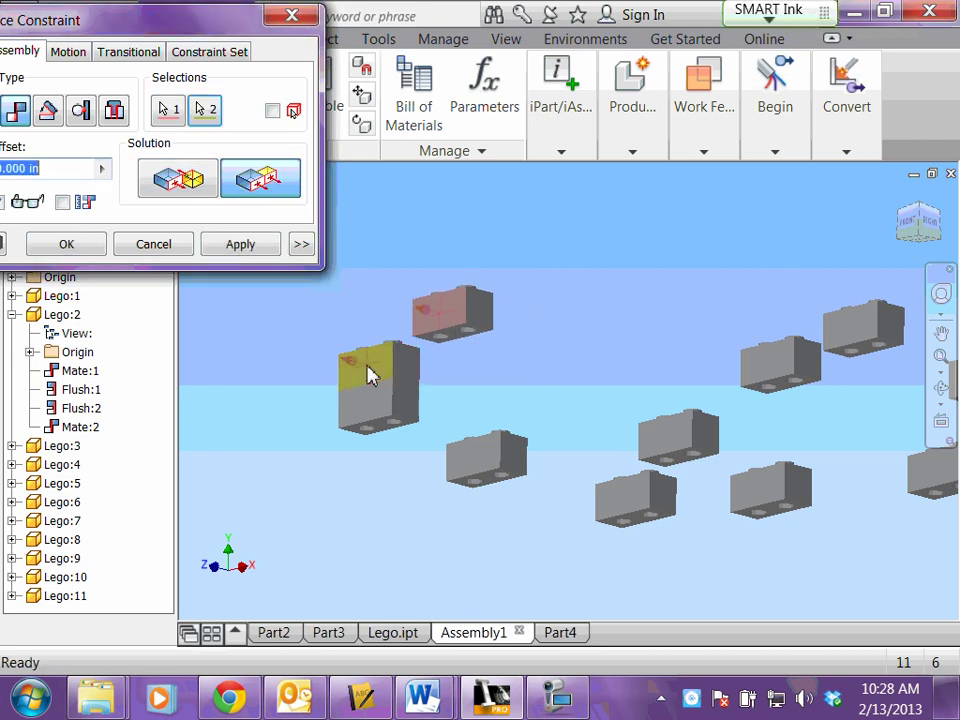
{"action": "left_click", "coordinate": [252, 247]}
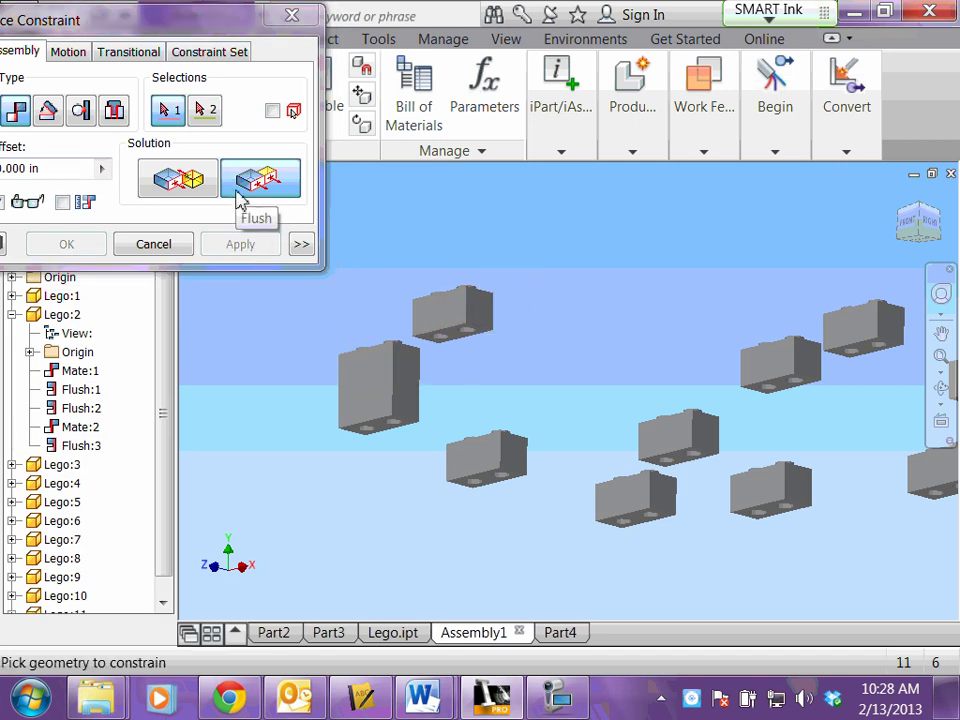
Align the two bricks' end faces flush with a 1 in offset to stagger the top brick (Flush:4).
{"action": "left_click_drag", "start_coordinate": [200, 18], "coordinate": [258, 15]}
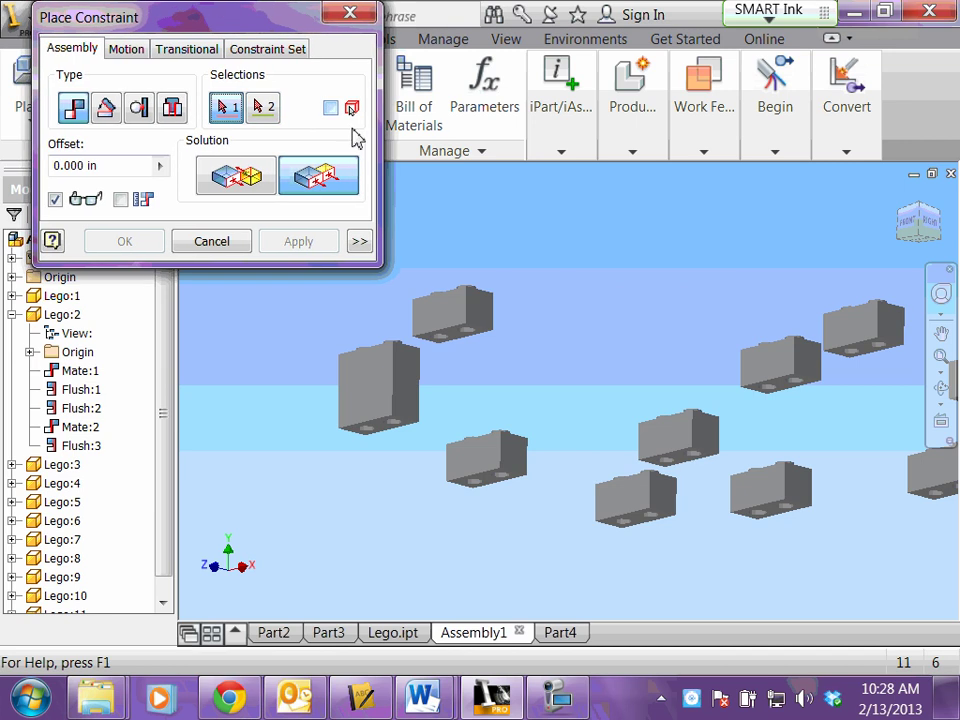
{"action": "left_click", "coordinate": [482, 318]}
{"action": "left_click", "coordinate": [416, 368]}
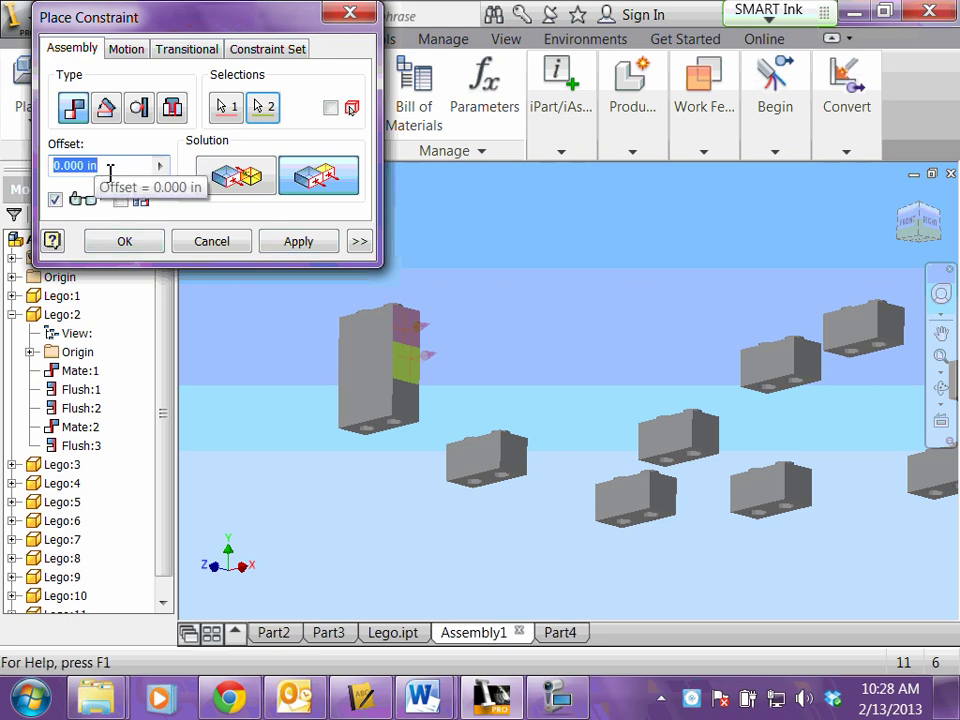
{"action": "type", "text": "1"}
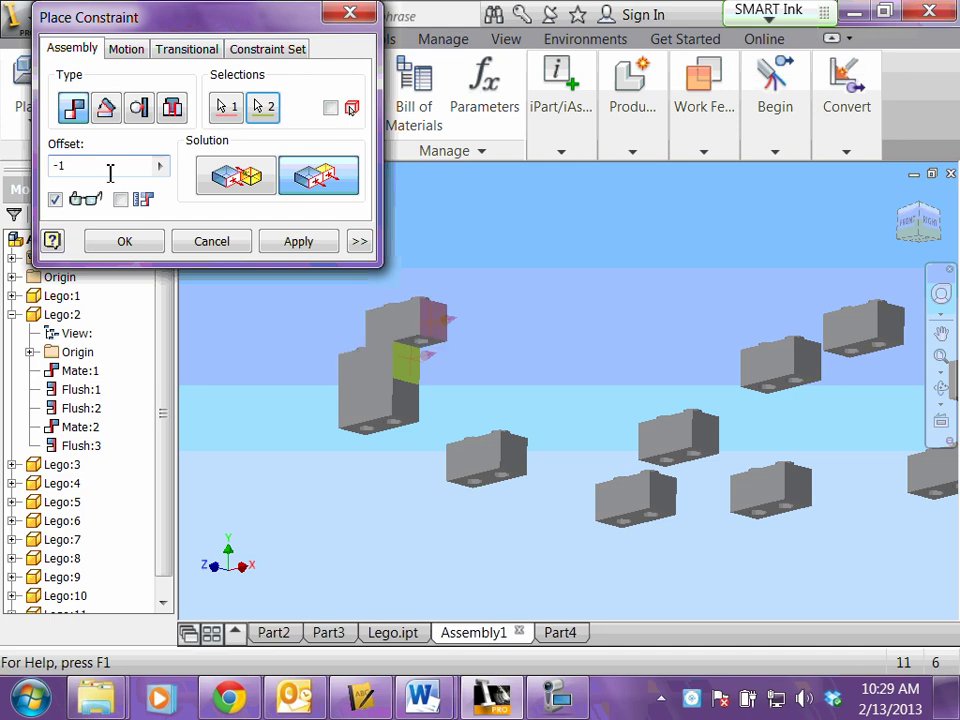
{"action": "left_click", "coordinate": [292, 245]}
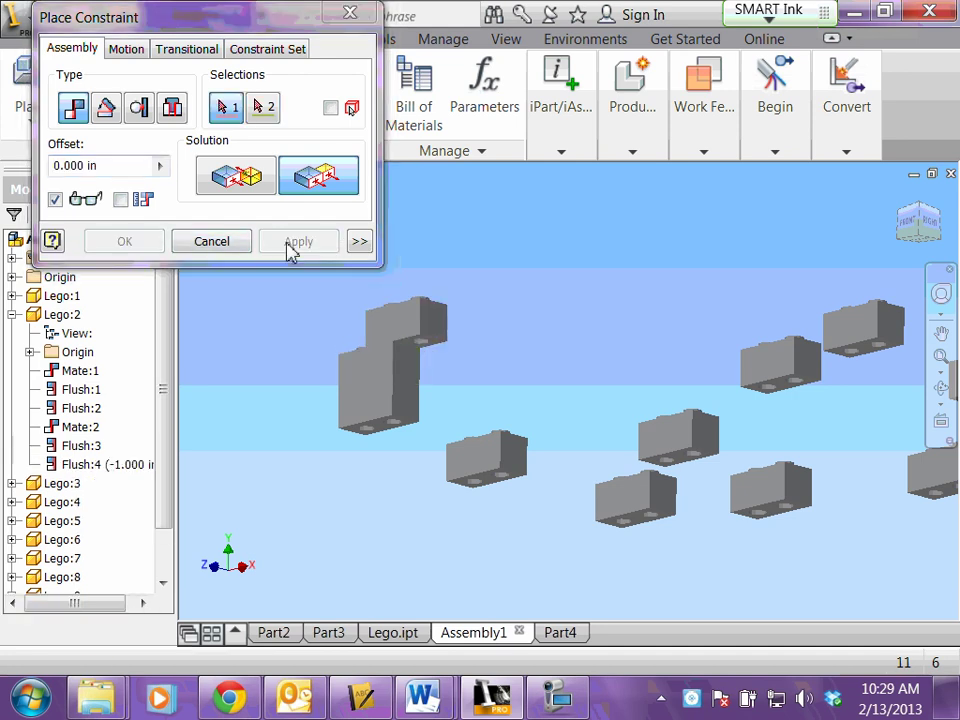
Close the constraint dialog and test-drag a brick to confirm it stays constrained.
{"action": "left_click", "coordinate": [197, 249]}
{"action": "left_click_drag", "start_coordinate": [364, 349], "coordinate": [373, 373]}
{"action": "key", "text": "Escape"}
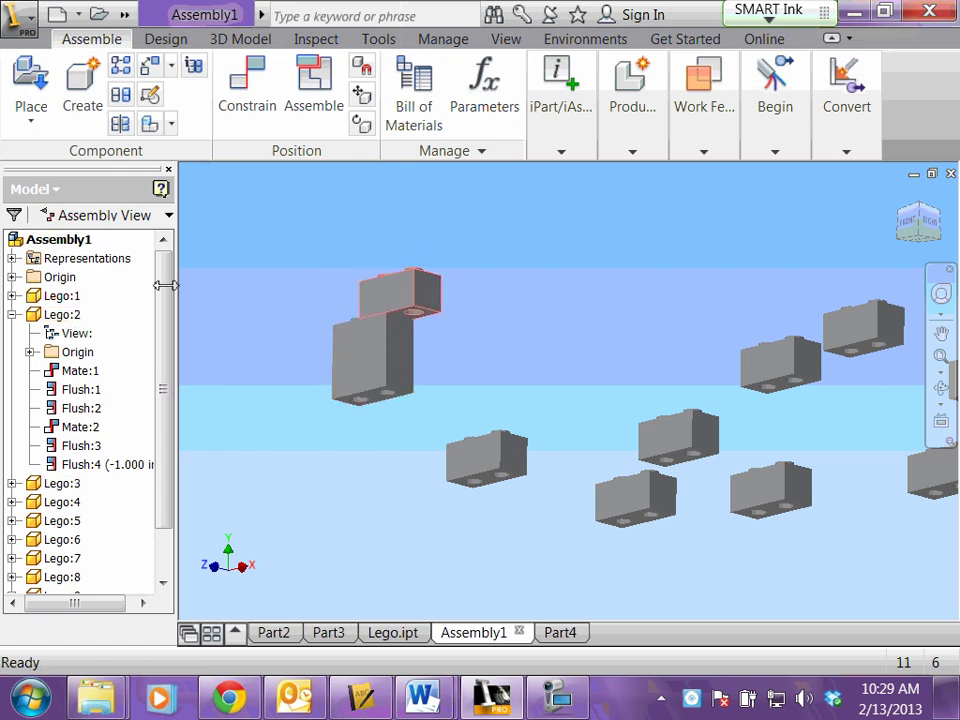
{"action": "left_click_drag", "start_coordinate": [170, 395], "coordinate": [169, 443]}
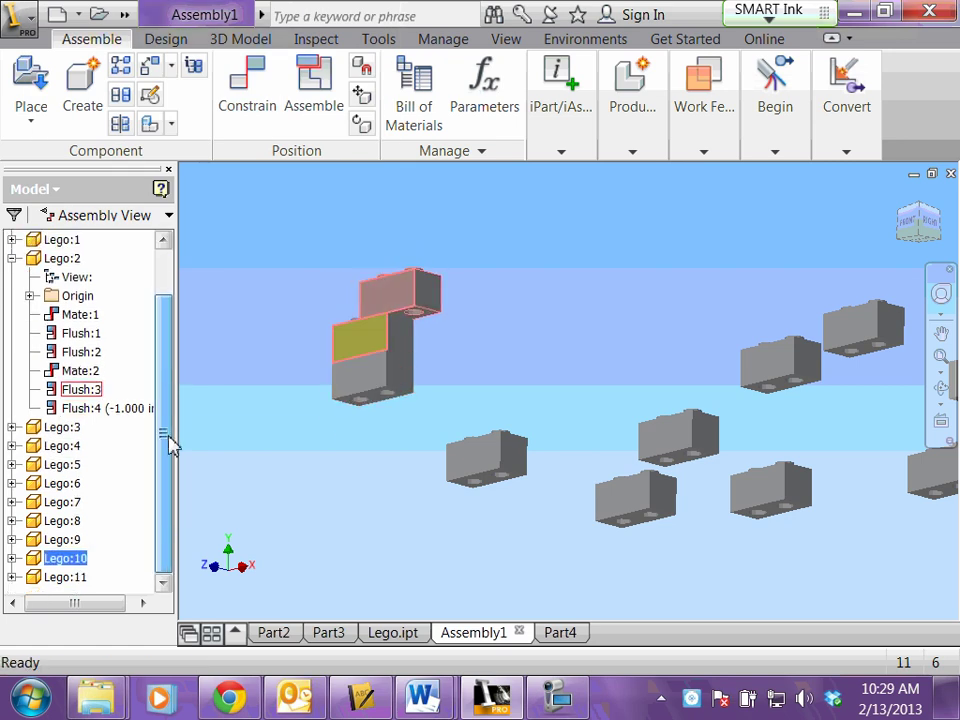
Expand Lego:10 in the browser, check the faces Flush:4 aligns, and select Lego:2.
{"action": "left_click", "coordinate": [12, 557]}
{"action": "key", "text": "Escape"}
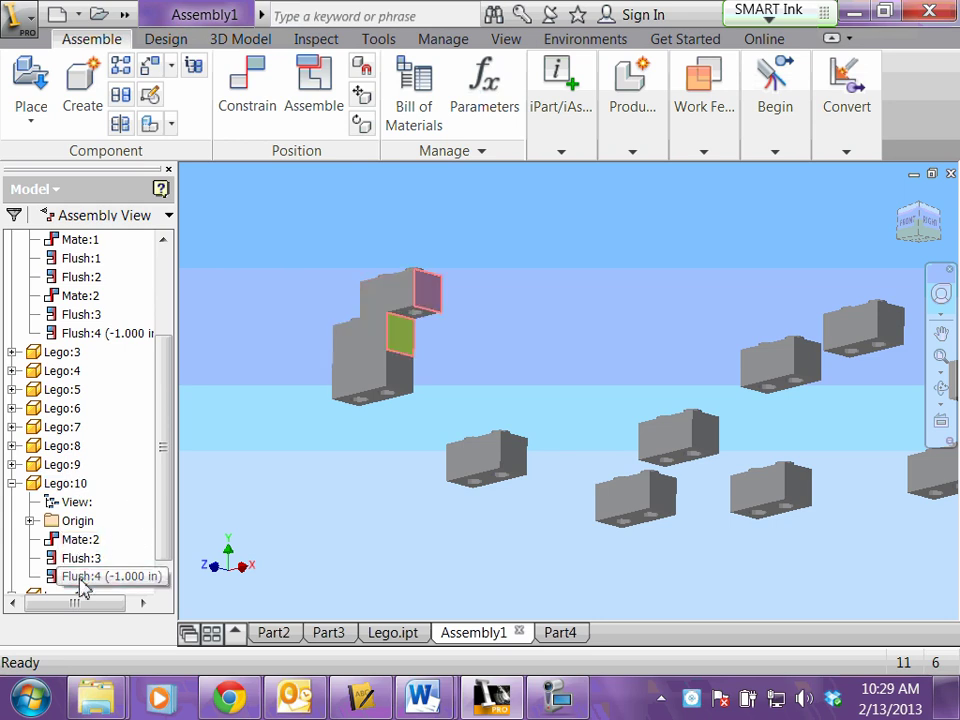
{"action": "left_click", "coordinate": [85, 577]}
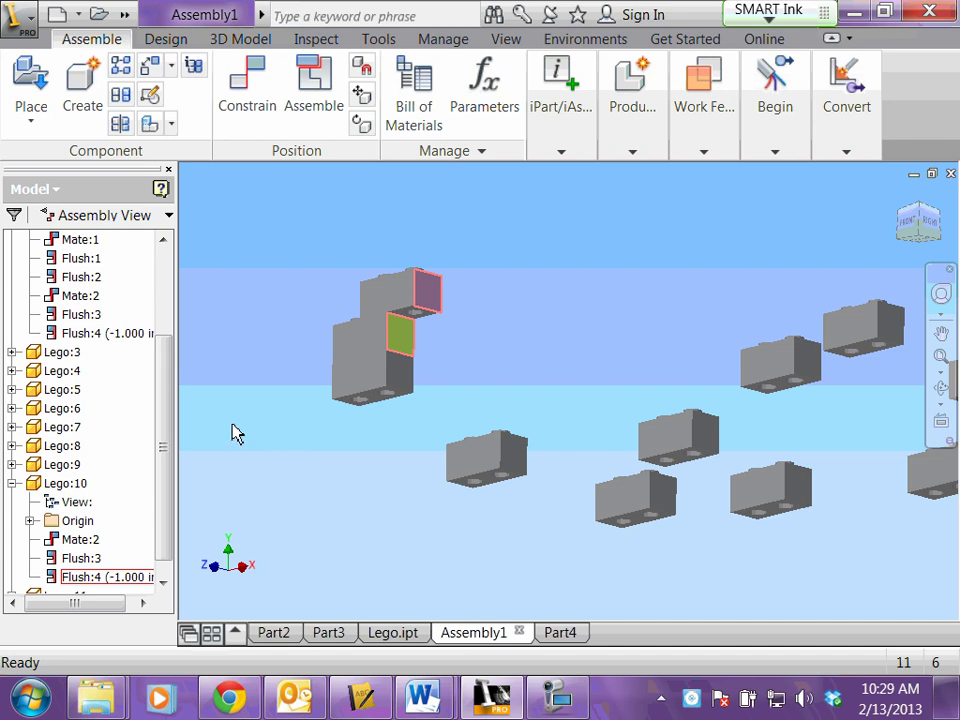
{"action": "left_click_drag", "start_coordinate": [163, 450], "coordinate": [167, 386]}
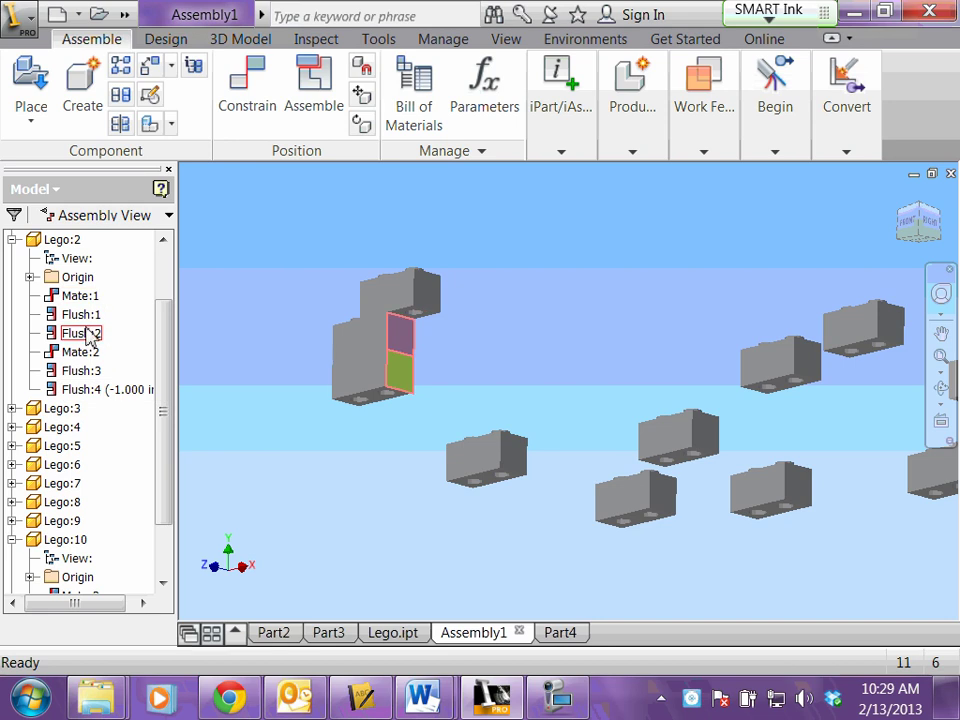
{"action": "left_click", "coordinate": [70, 242]}
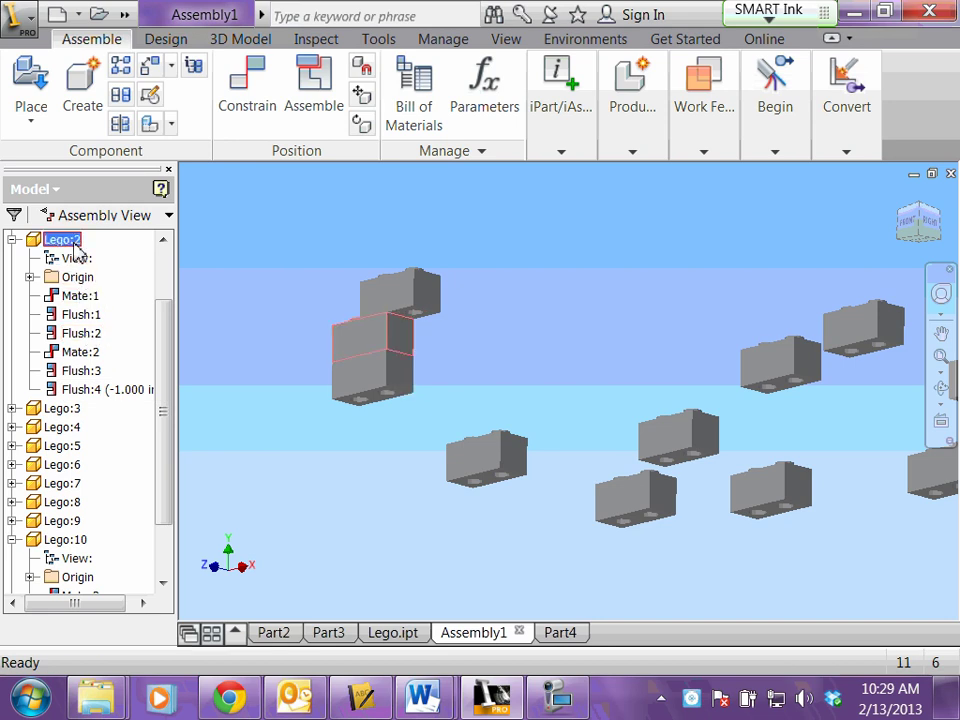